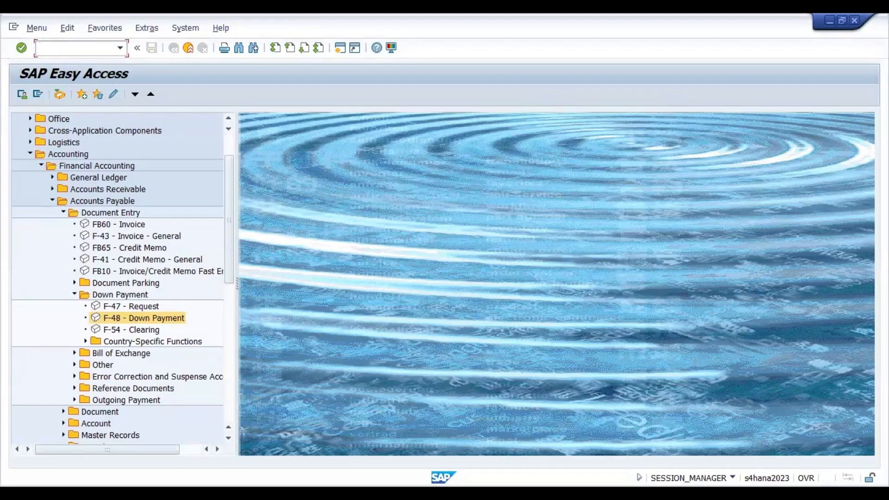
- Open transaction FB60 in a new session and set the company code to AP25
{"action": "type", "text": "/nfb60"}
{"action": "key", "text": "Return"}
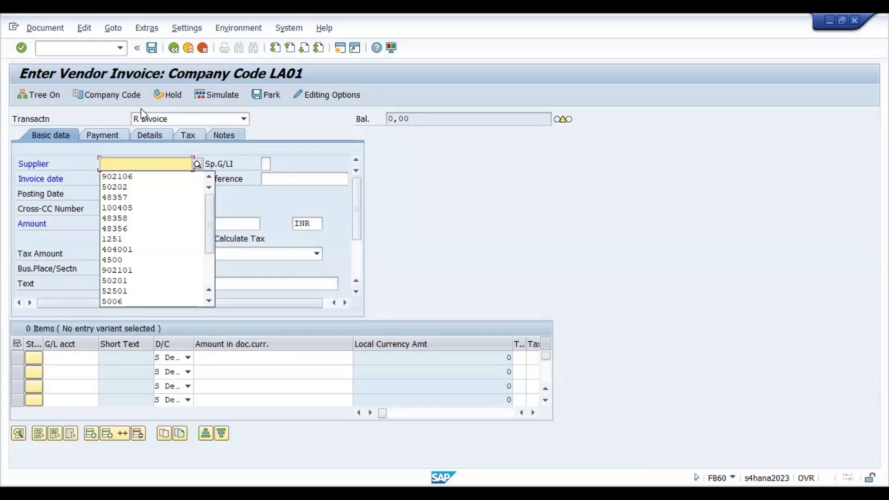
{"action": "left_click", "coordinate": [112, 95]}
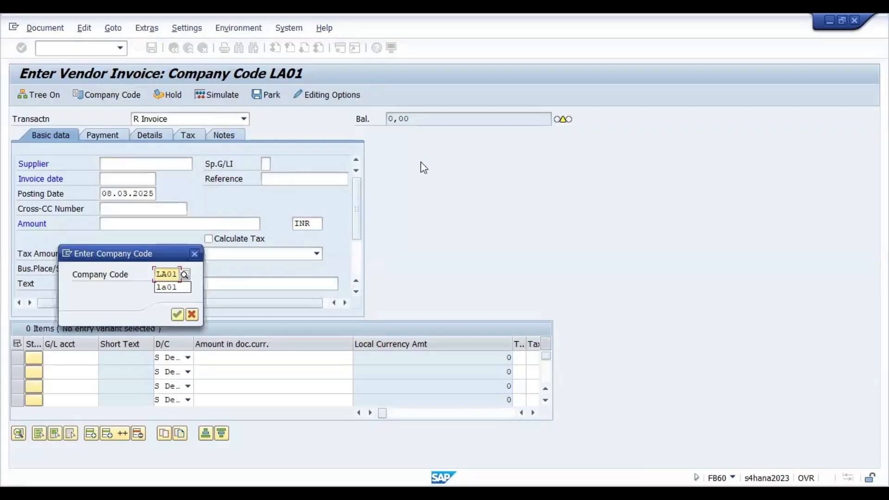
{"action": "key", "text": "Delete"}
{"action": "key", "text": "Delete"}
{"action": "key", "text": "Delete"}
{"action": "type", "text": "a"}
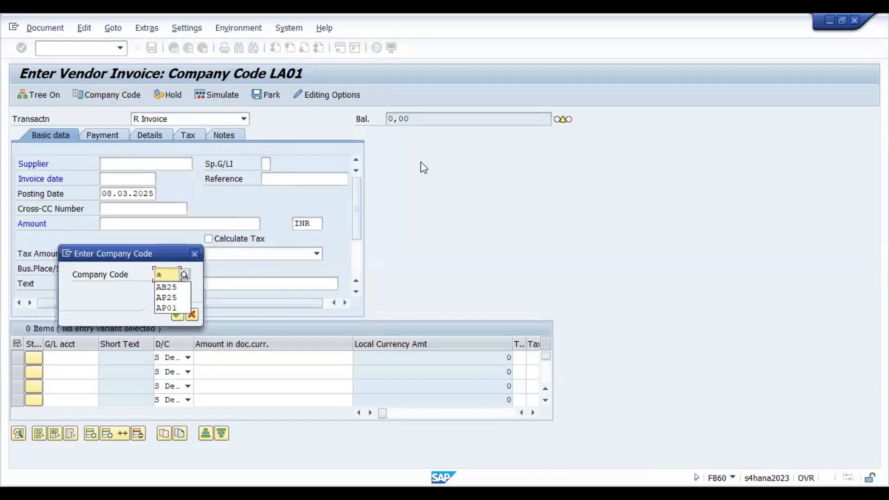
{"action": "type", "text": "p25"}
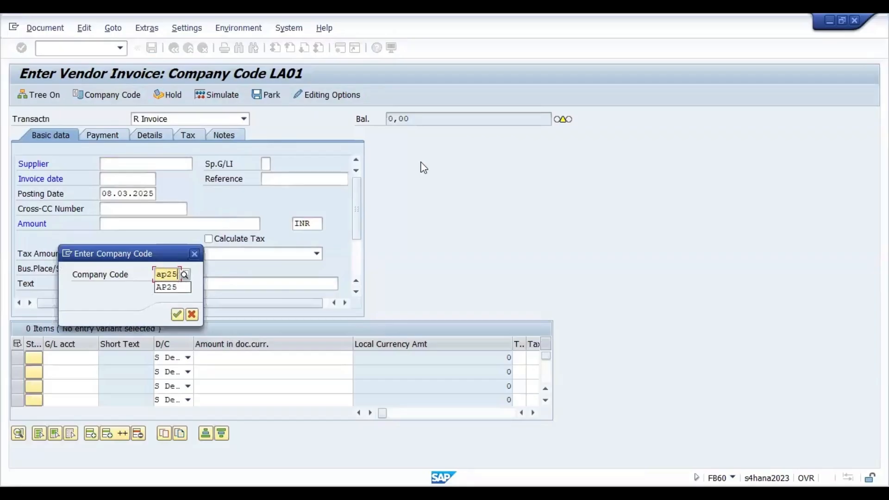
{"action": "key", "text": "Return"}
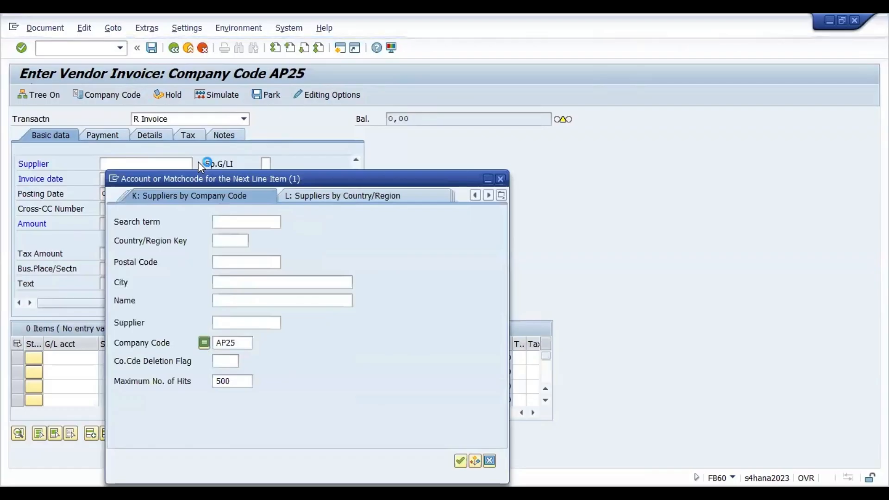
- Search the suppliers of company code AP25 and choose Samsung India as the invoice supplier
{"action": "left_click", "coordinate": [245, 341]}
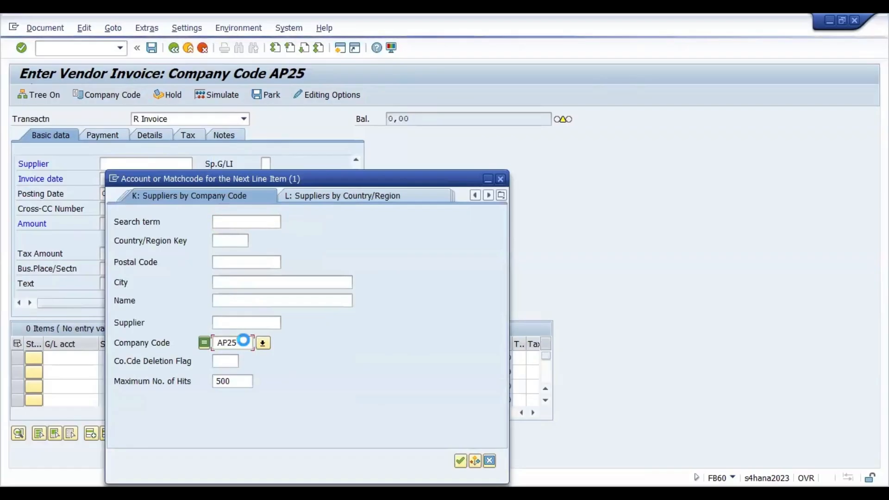
{"action": "key", "text": "Return"}
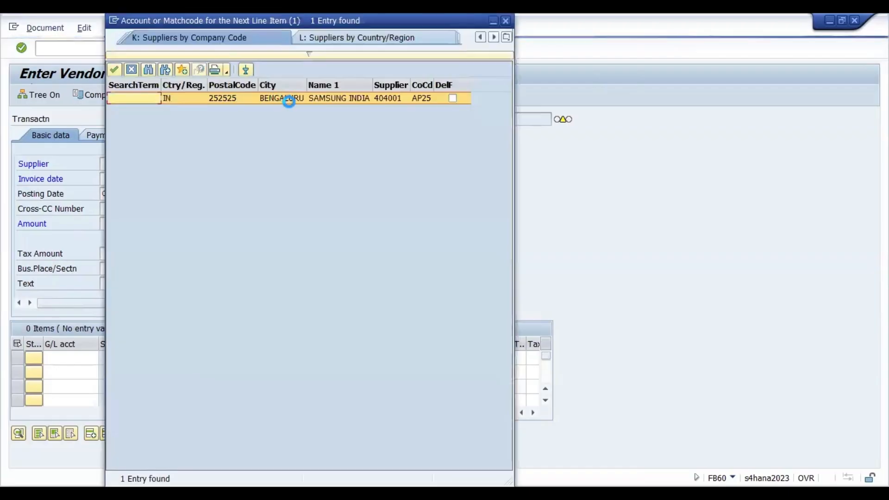
{"action": "double_click", "coordinate": [293, 98]}
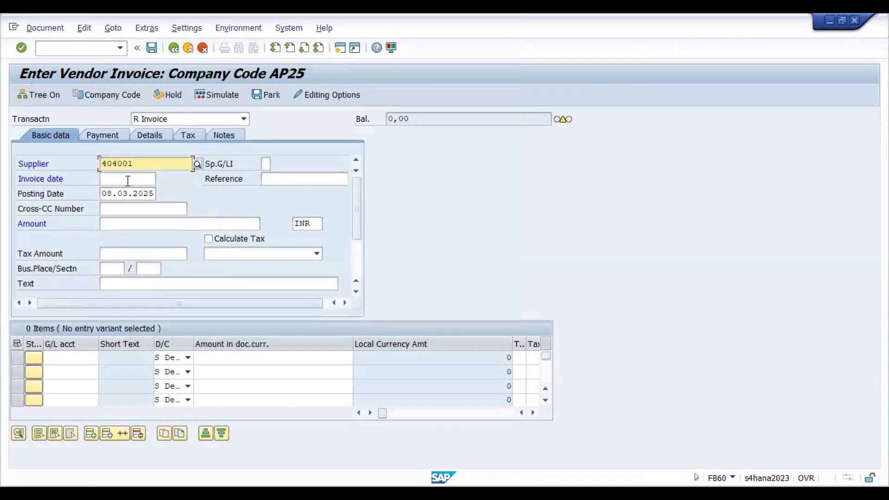
- Set the invoice date to 08.03.2025 and the invoice amount to 50000 INR
{"action": "left_click", "coordinate": [127, 179]}
{"action": "key", "text": "Return"}
{"action": "left_click", "coordinate": [139, 224]}
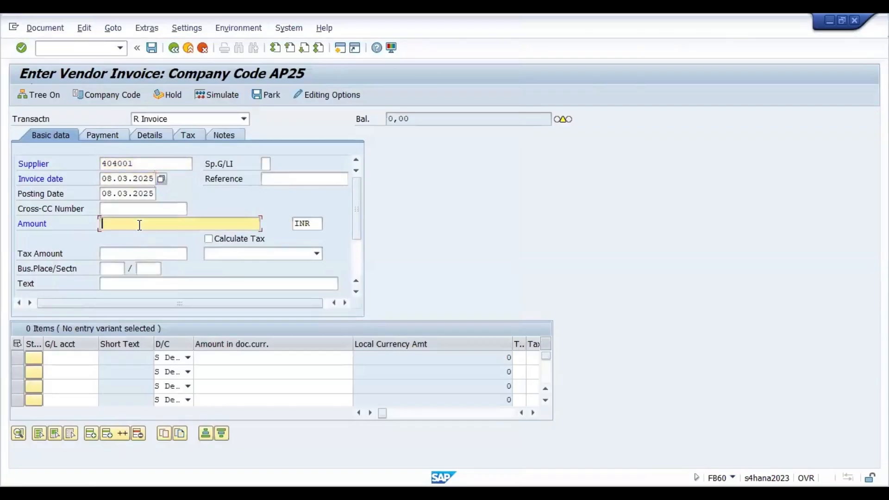
{"action": "type", "text": "50000"}
- Add a debit line item to G/L account 5301 Purchases A/C with an amount of 50000
{"action": "left_click", "coordinate": [78, 357]}
{"action": "left_click", "coordinate": [101, 356]}
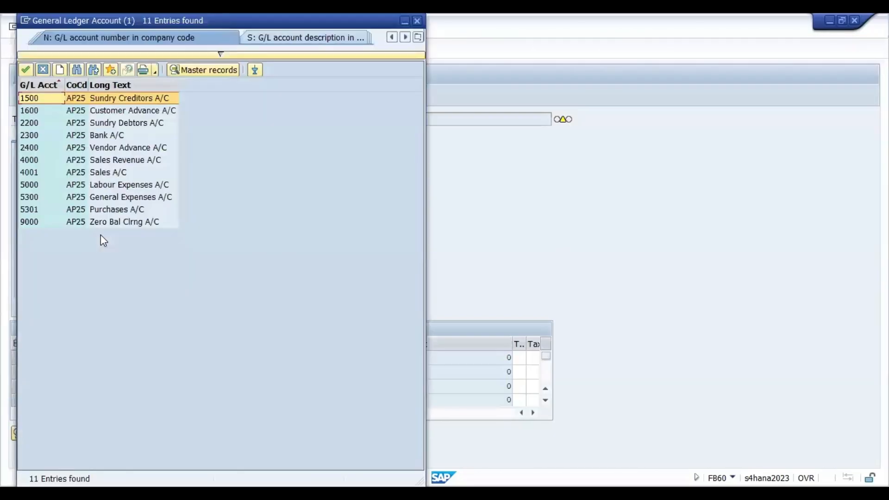
{"action": "left_click", "coordinate": [122, 209]}
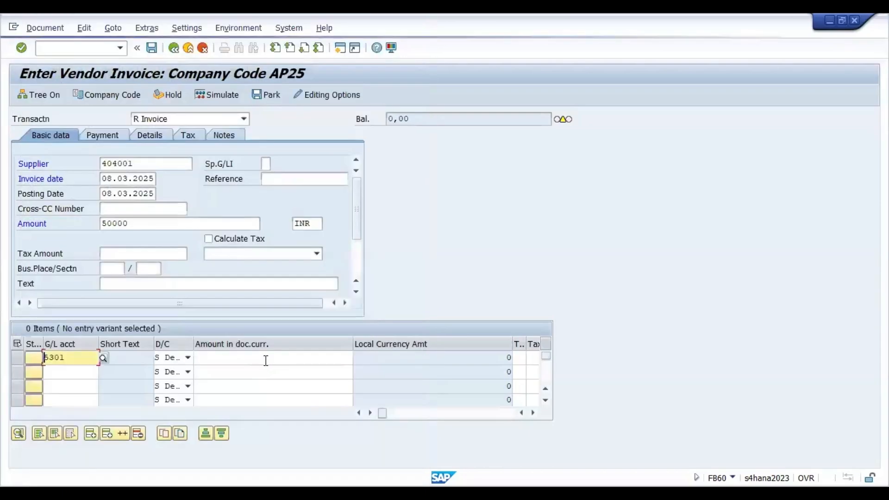
{"action": "left_click", "coordinate": [264, 361]}
{"action": "type", "text": "50000"}
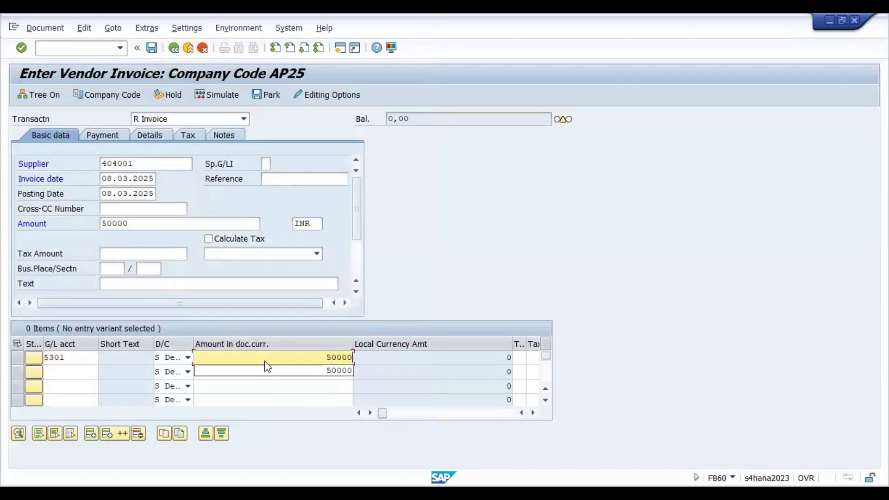
{"action": "left_click", "coordinate": [267, 368]}
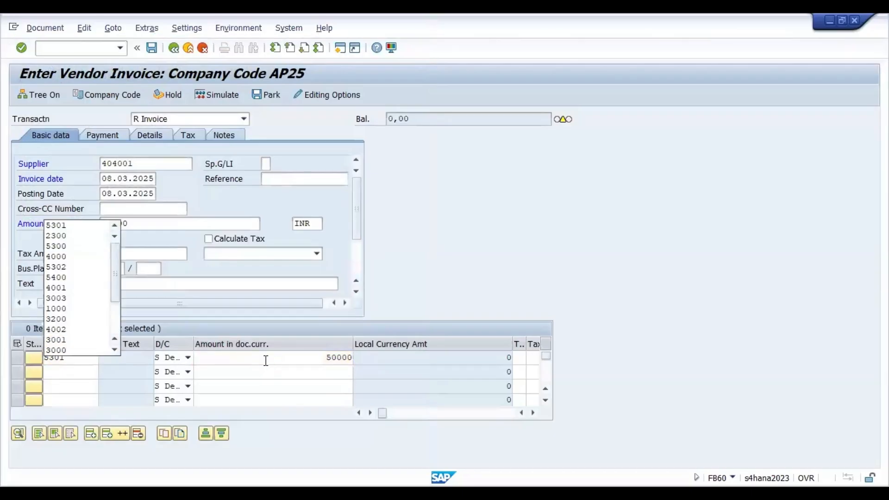
{"action": "left_click", "coordinate": [762, 281]}
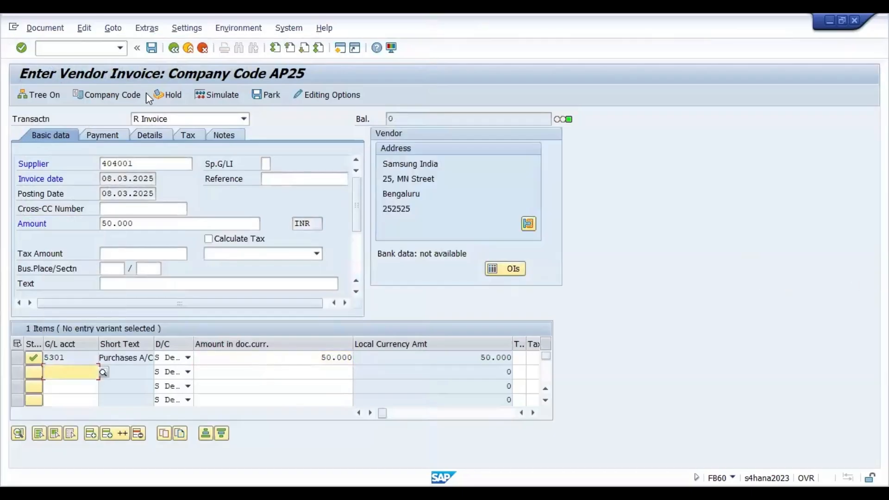
- Try to post the vendor invoice and read the detailed explanation of the posting error
{"action": "left_click", "coordinate": [156, 49]}
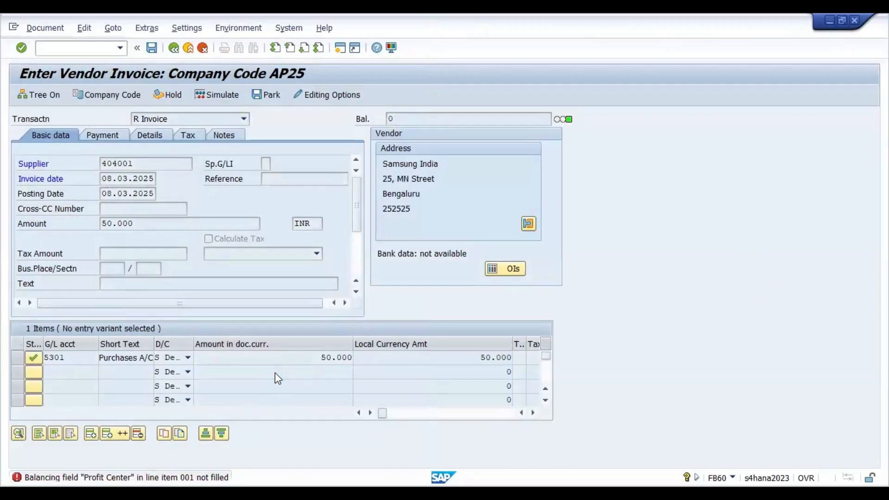
{"action": "key", "text": "Return"}
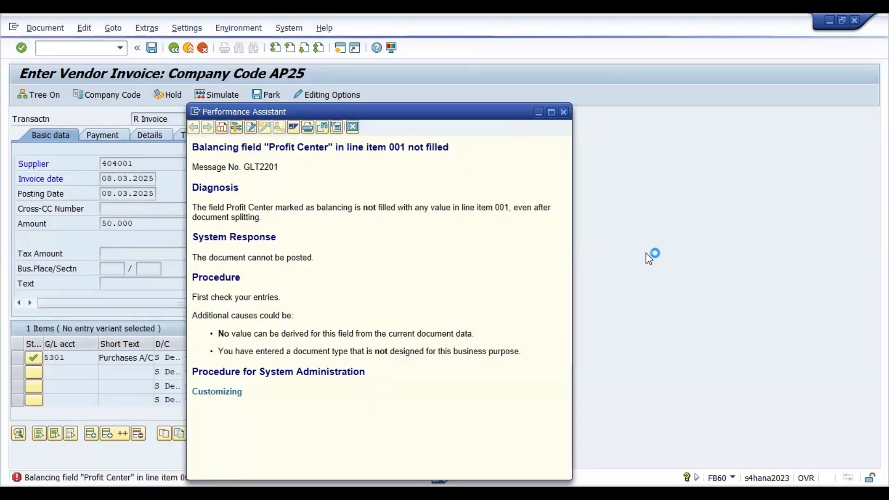
{"action": "key", "text": "Escape"}
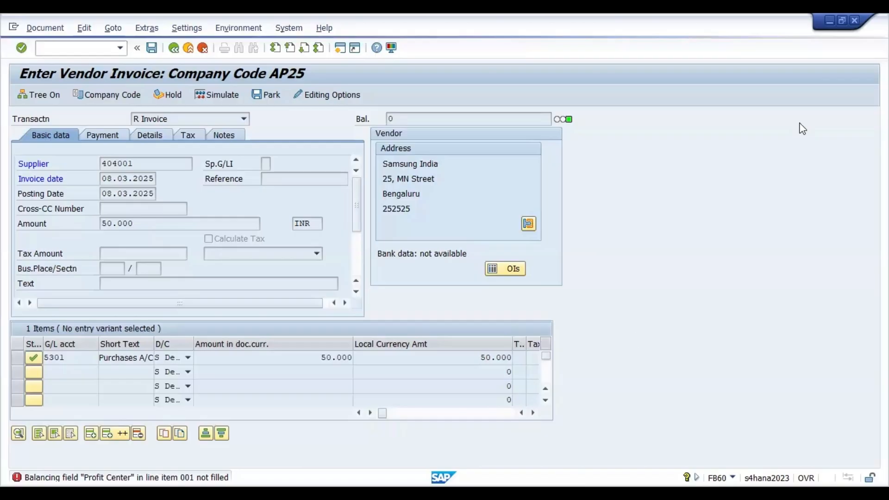
{"action": "key", "text": "Return"}
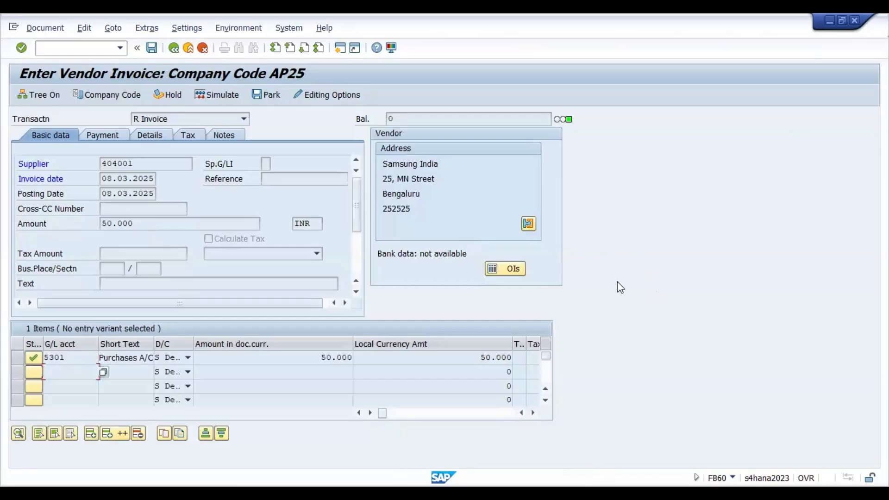
- Open the SAP Reference IMG through transaction SPRO in another session and select Financial Accounting
{"action": "left_click", "coordinate": [340, 47]}
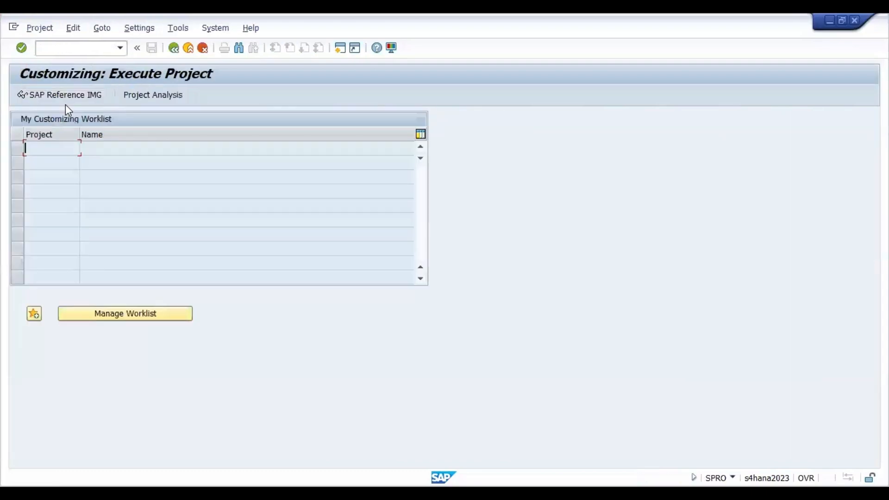
{"action": "left_click", "coordinate": [65, 104]}
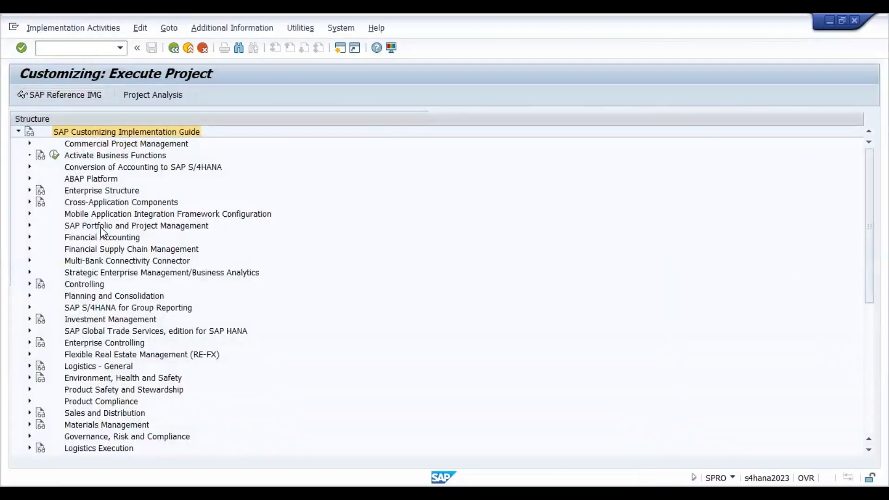
{"action": "left_click", "coordinate": [102, 227]}
{"action": "left_click", "coordinate": [99, 238]}
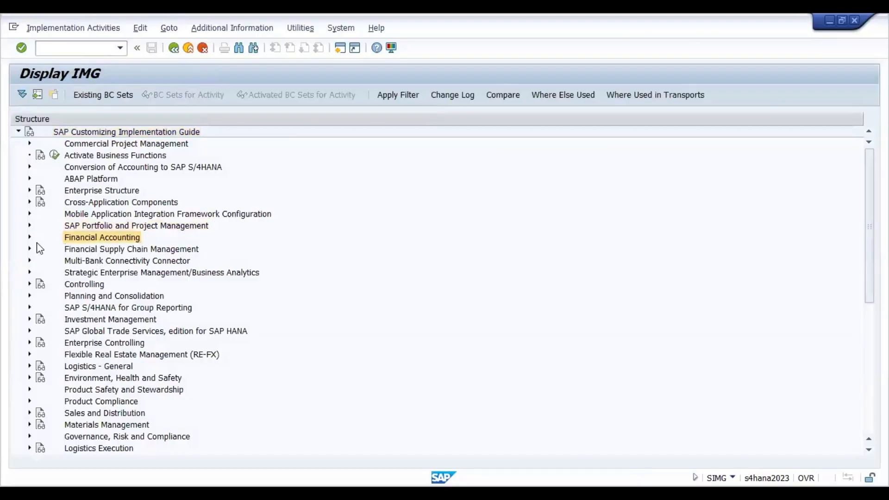
- Expand Financial Accounting, General Ledger Accounting, Business Transactions and Document Splitting in the IMG structure
{"action": "left_click", "coordinate": [29, 237]}
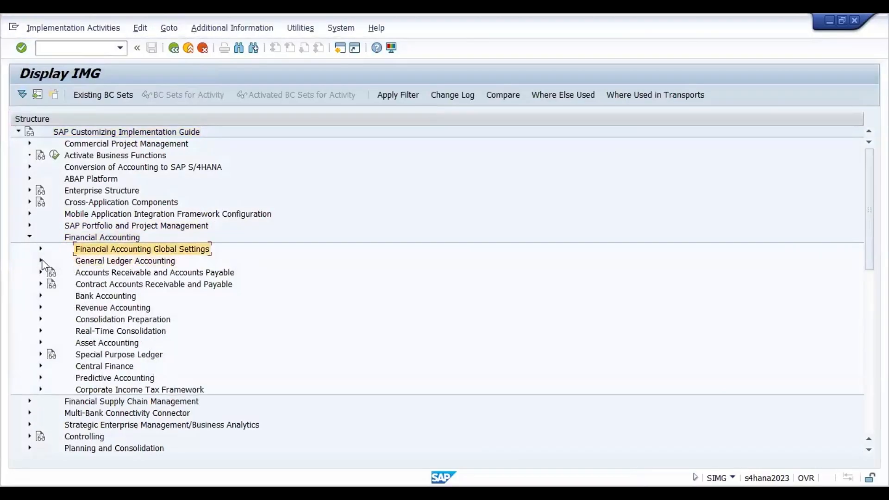
{"action": "left_click", "coordinate": [40, 260]}
{"action": "scroll", "coordinate": [120, 278], "scroll_direction": "down", "scroll_amount": 2}
{"action": "left_click", "coordinate": [63, 241]}
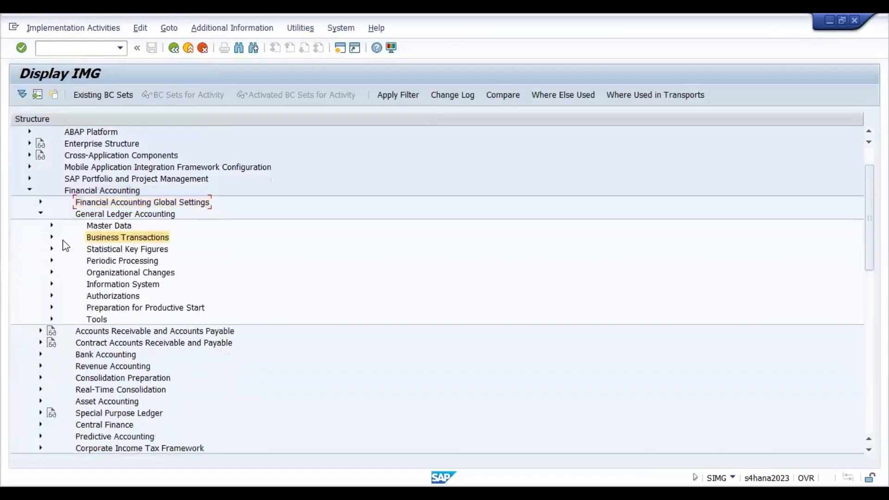
{"action": "left_click", "coordinate": [52, 237]}
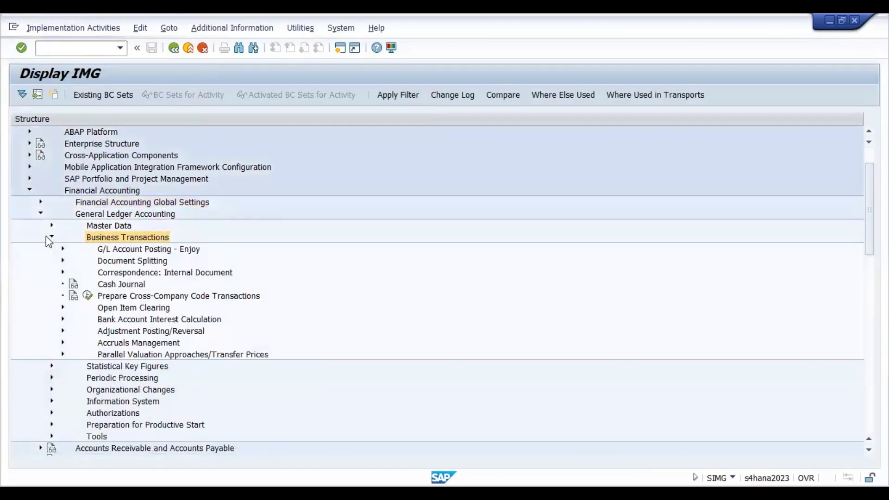
{"action": "left_click", "coordinate": [126, 334]}
{"action": "left_click", "coordinate": [62, 261]}
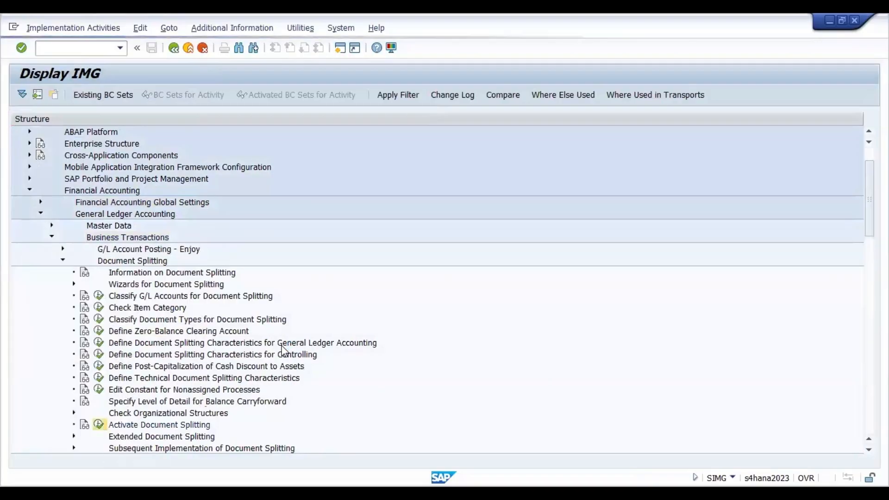
- Open the Activate Document Splitting activity, declining display of locked data, and go to its Deactivation per Company Code view
{"action": "double_click", "coordinate": [171, 330]}
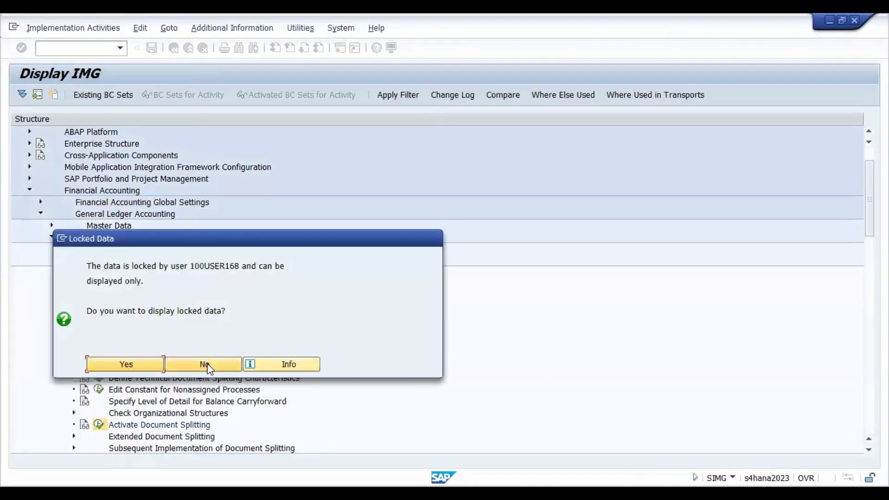
{"action": "left_click", "coordinate": [206, 365]}
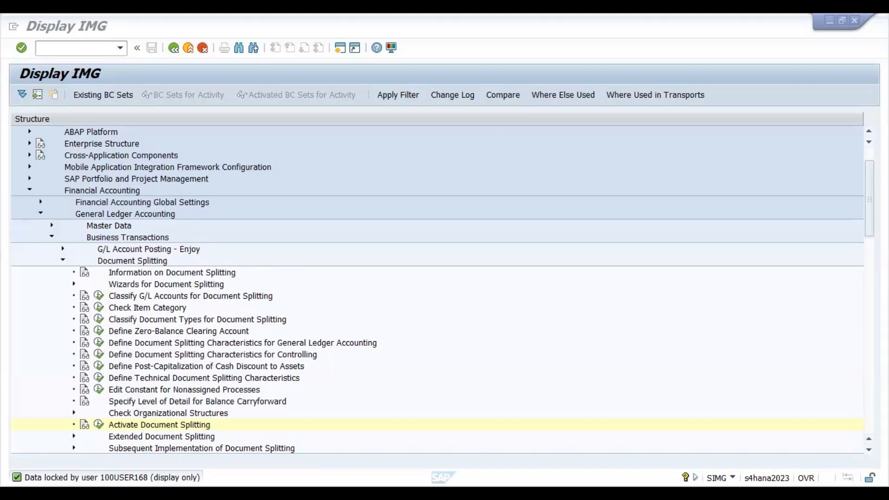
{"action": "left_click", "coordinate": [98, 424]}
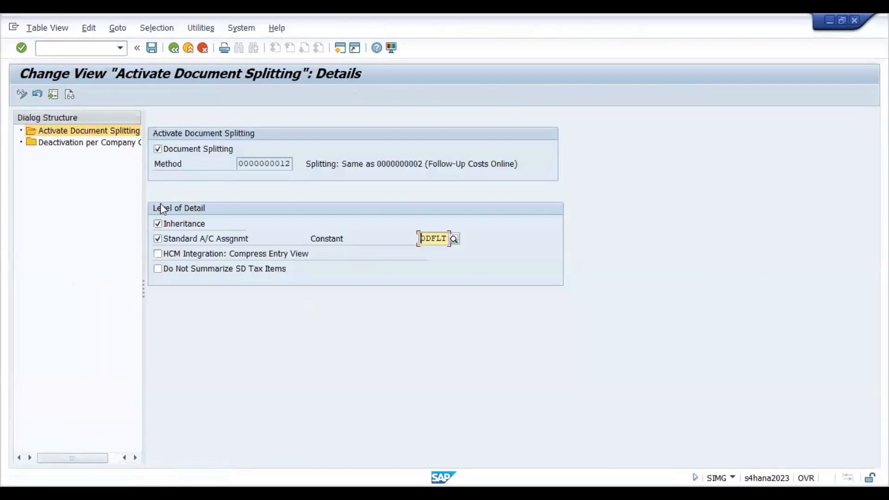
{"action": "double_click", "coordinate": [90, 145]}
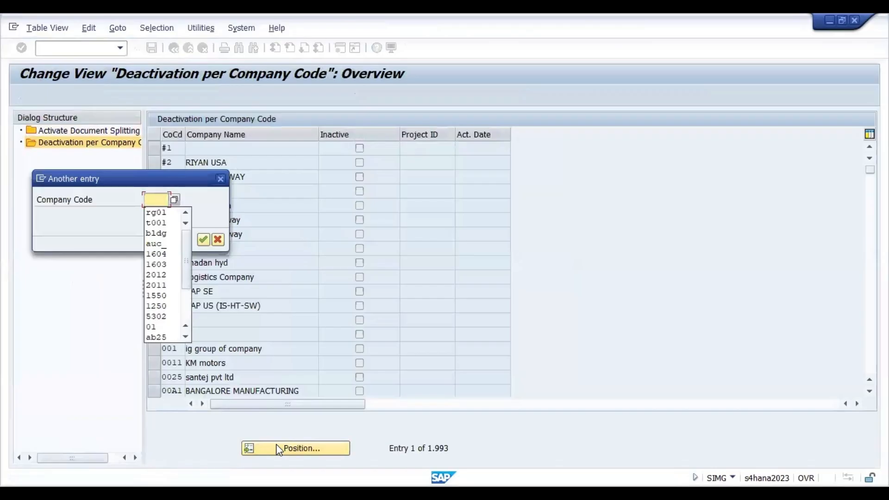
- Locate company code AP25, mark its document splitting as inactive, and save it to customizing request A4HK911644
{"action": "type", "text": "ap25"}
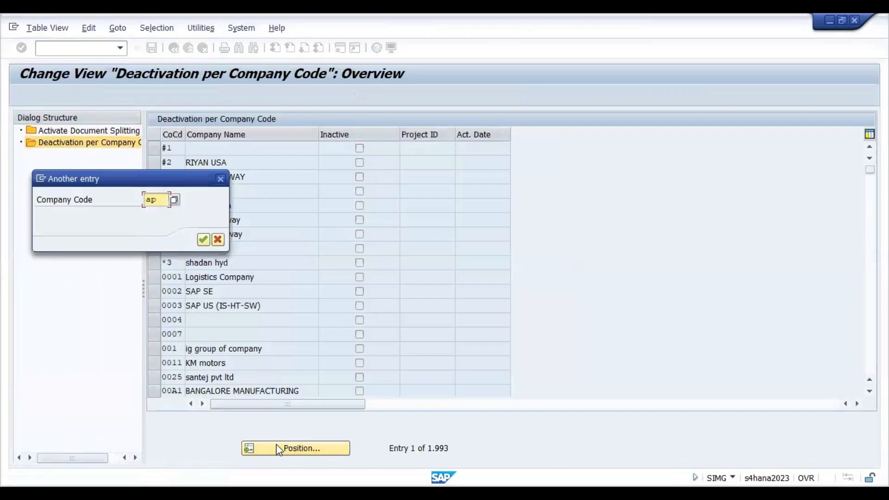
{"action": "key", "text": "Return"}
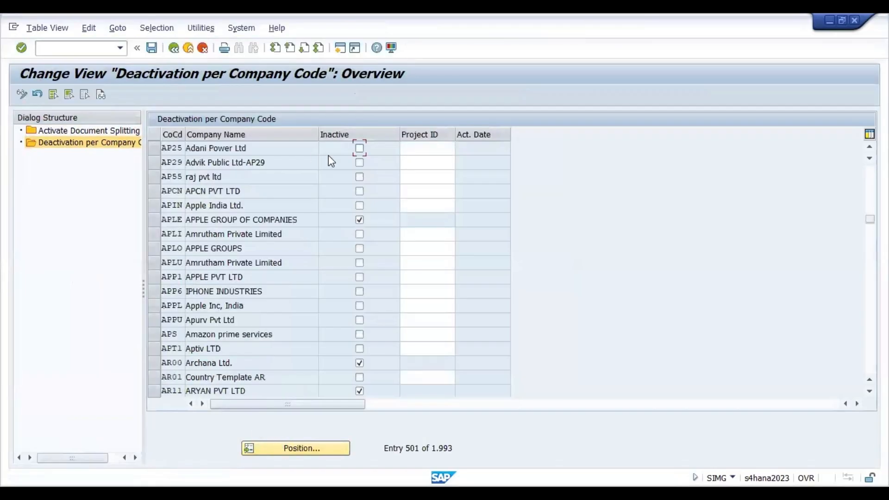
{"action": "left_click", "coordinate": [359, 149]}
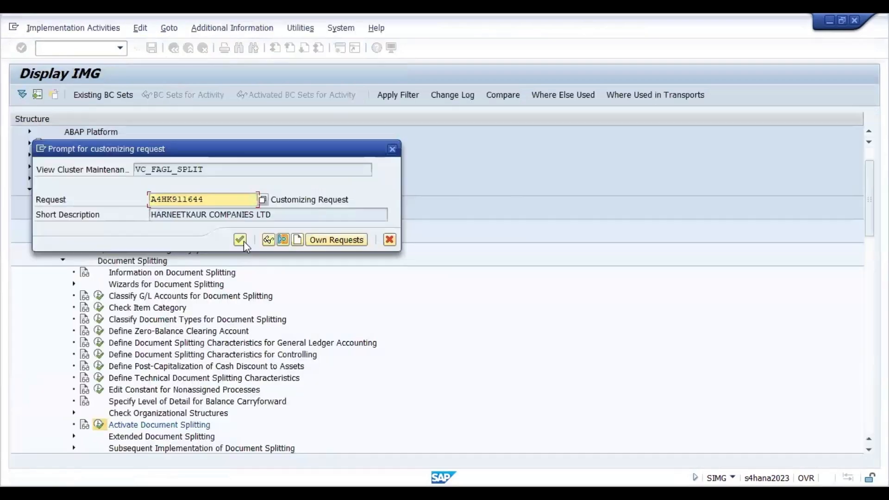
{"action": "left_click", "coordinate": [241, 240]}
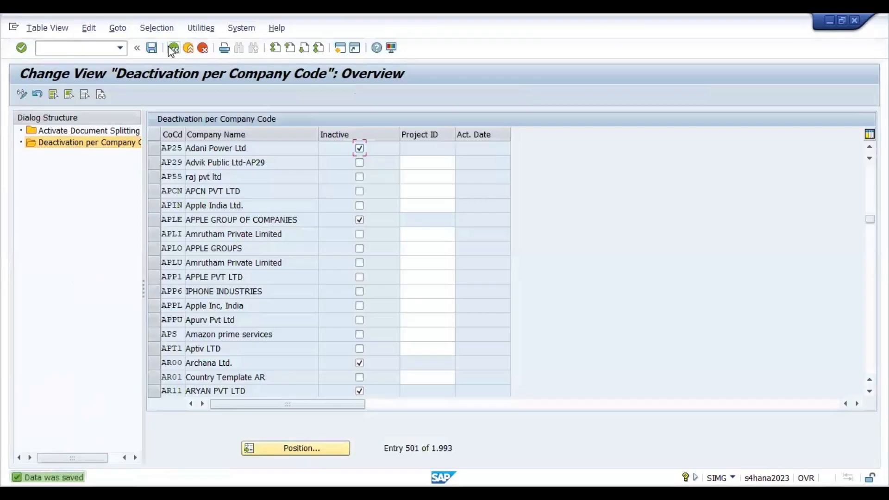
{"action": "left_click", "coordinate": [174, 48]}
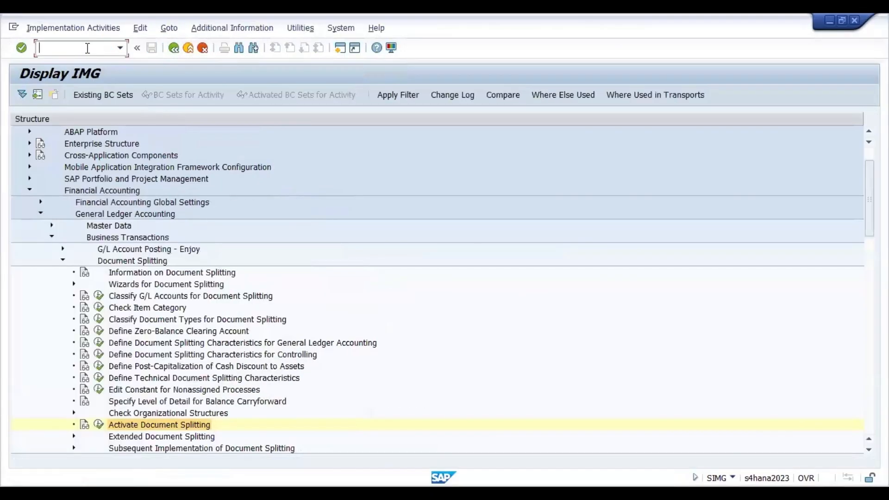
- Open a fresh FB60 vendor invoice entry in a new session from the IMG screen
{"action": "left_click", "coordinate": [86, 47]}
{"action": "type", "text": "/"}
{"action": "type", "text": "nfb50"}
{"action": "key", "text": "Return"}
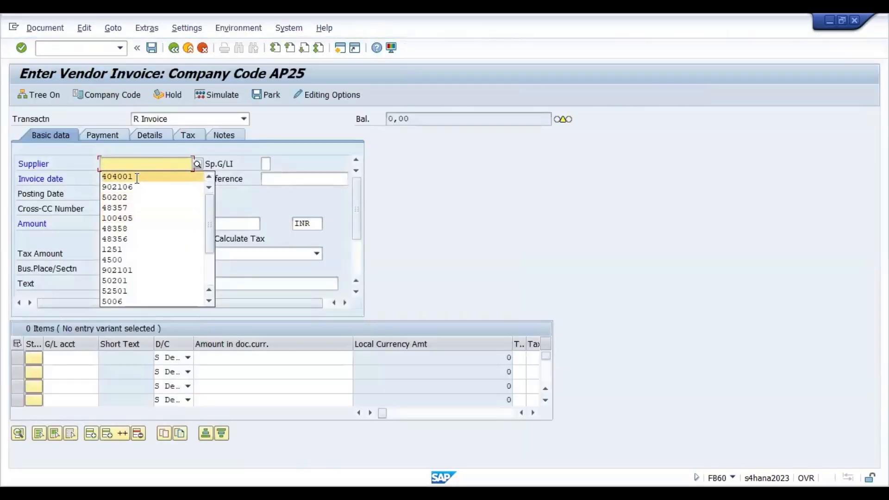
- Enter Samsung India as the invoice supplier, with invoice date 08.03.2025 and an amount of 50000 INR
{"action": "left_click", "coordinate": [137, 178]}
{"action": "left_click", "coordinate": [134, 192]}
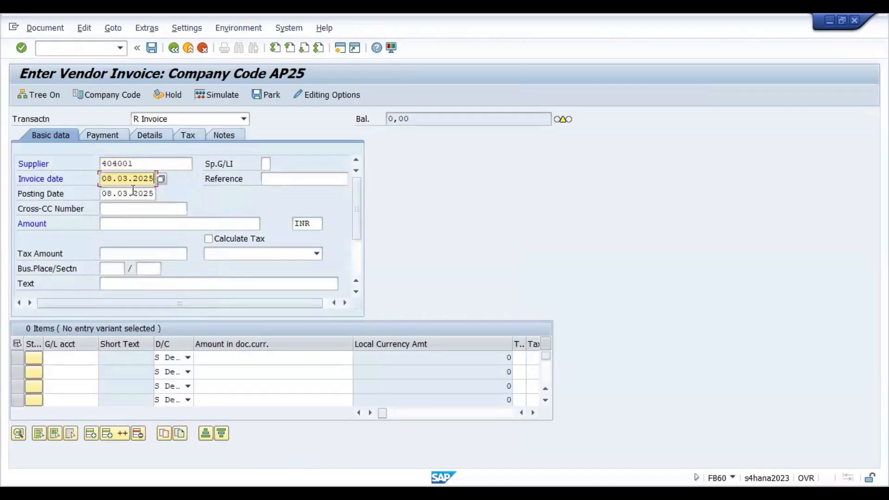
{"action": "left_click", "coordinate": [140, 223]}
{"action": "left_click", "coordinate": [138, 237]}
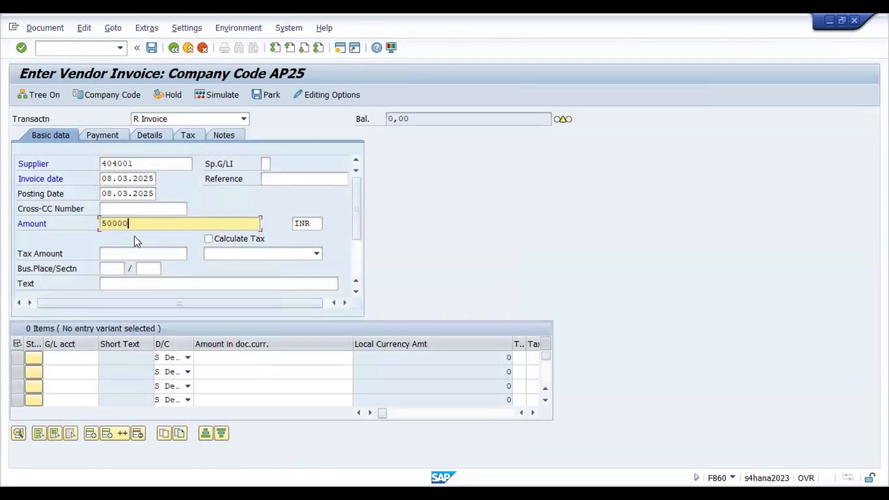
- Add a debit line for G/L account 5301 with an amount of 50000 and post the vendor invoice
{"action": "left_click", "coordinate": [82, 361]}
{"action": "left_click", "coordinate": [70, 214]}
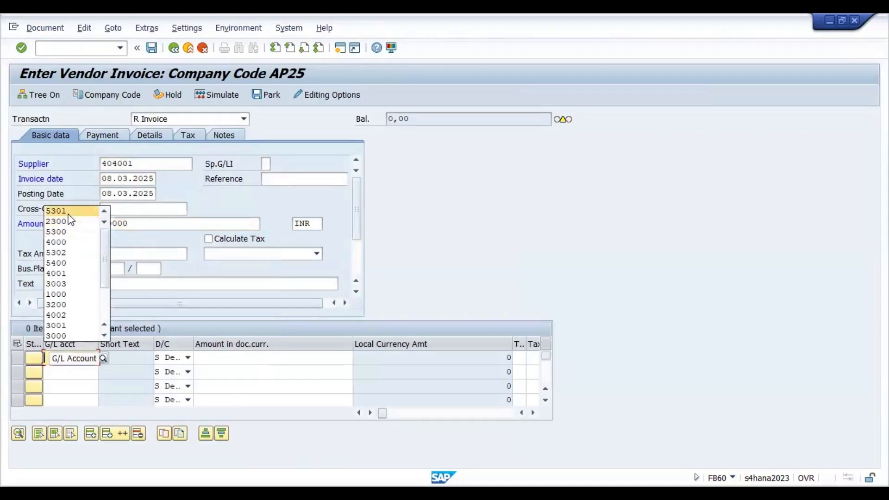
{"action": "left_click", "coordinate": [270, 361]}
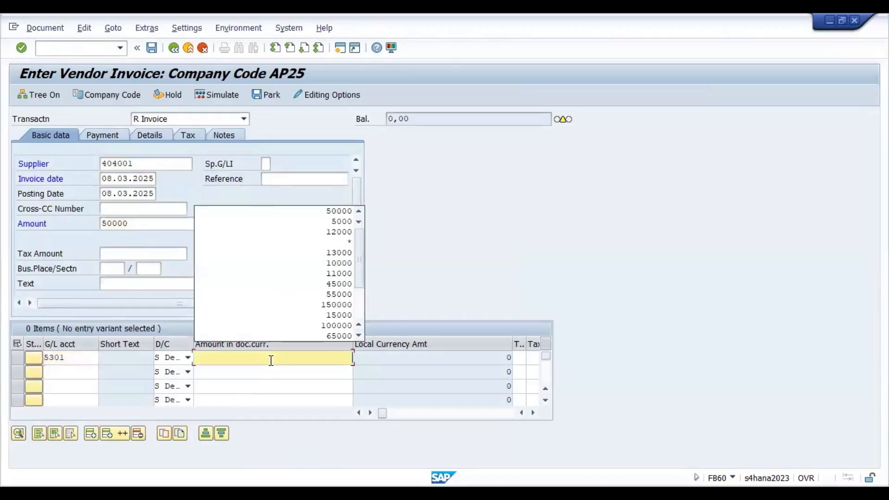
{"action": "type", "text": "50000"}
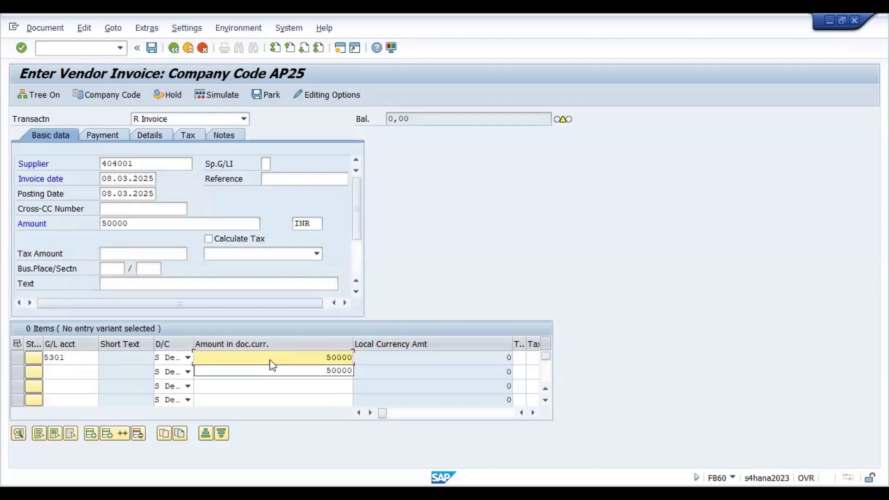
{"action": "key", "text": "Return"}
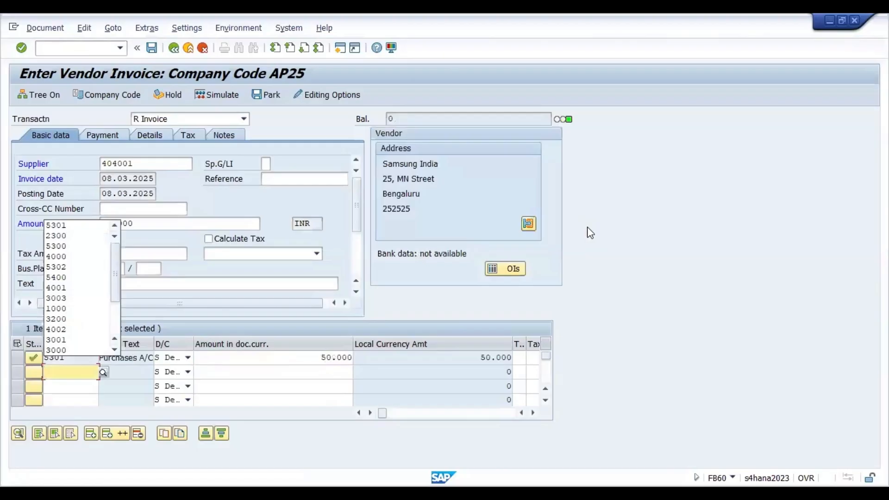
{"action": "left_click", "coordinate": [154, 49]}
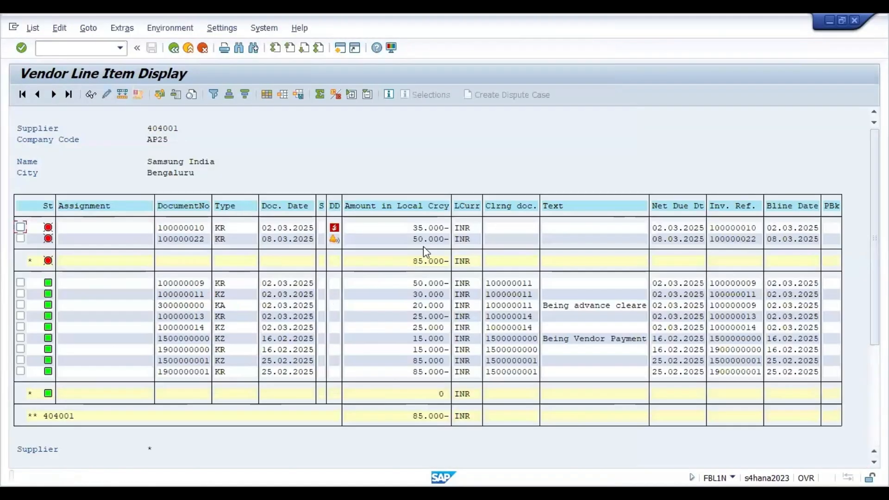
- Examine Samsung India's open line items, focusing on the invoice dated 08.03.2025
{"action": "left_click", "coordinate": [424, 239]}
{"action": "left_click", "coordinate": [399, 239]}
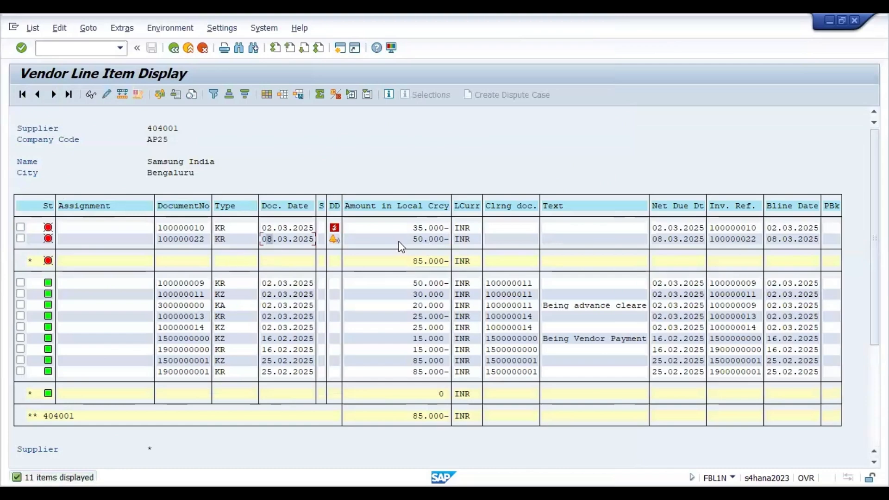
{"action": "left_click", "coordinate": [432, 227]}
{"action": "left_click", "coordinate": [429, 241]}
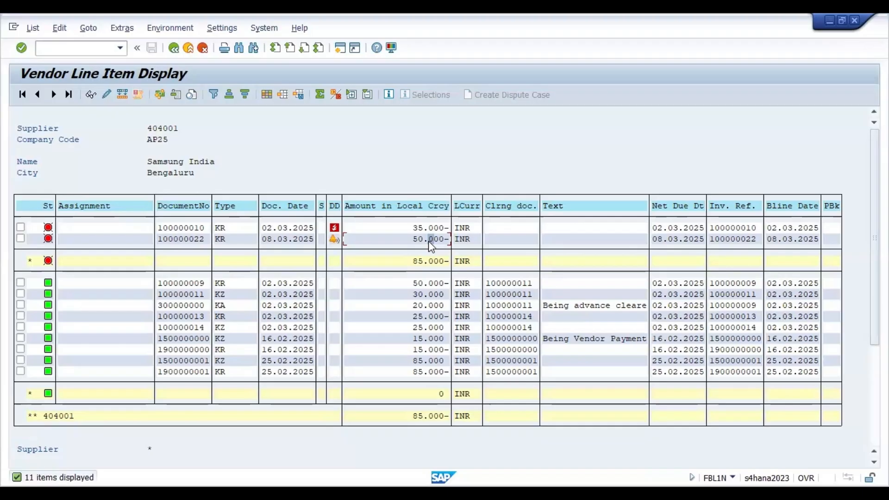
{"action": "left_click", "coordinate": [424, 239]}
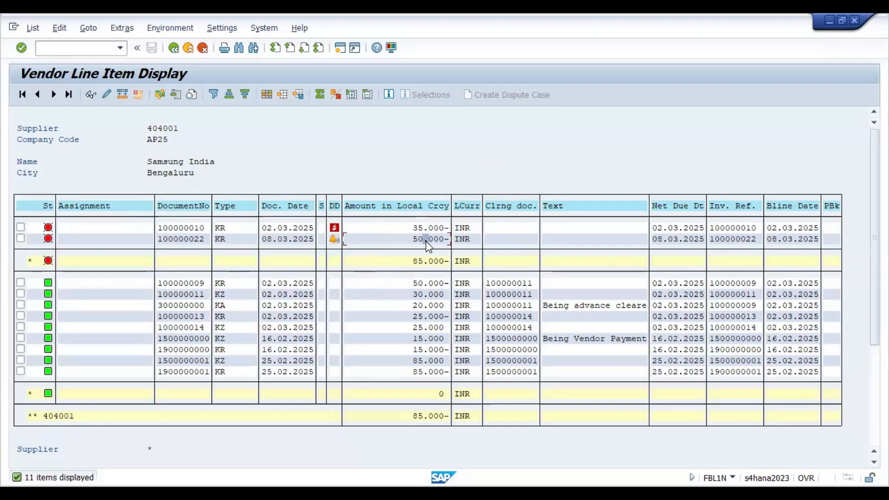
{"action": "left_click", "coordinate": [420, 130]}
- Open the F-53 outgoing payment transaction and enter document date 08.03.2025 and clearing text "Being Vendor Payment"
{"action": "key", "text": "alt+Tab"}
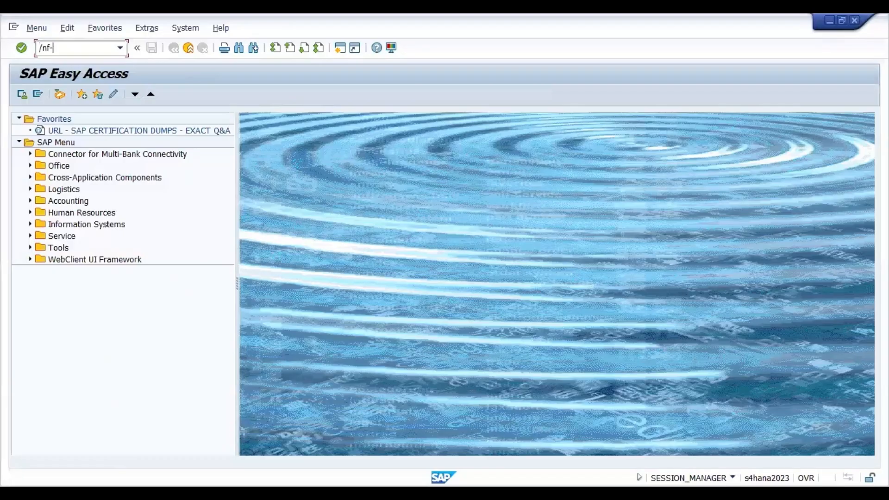
{"action": "type", "text": "f-53"}
{"action": "key", "text": "Return"}
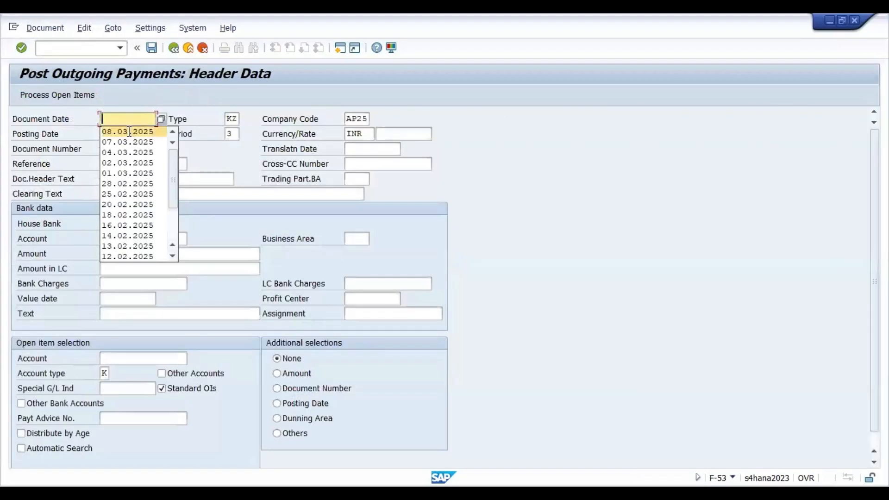
{"action": "left_click", "coordinate": [149, 131]}
{"action": "left_click", "coordinate": [149, 195]}
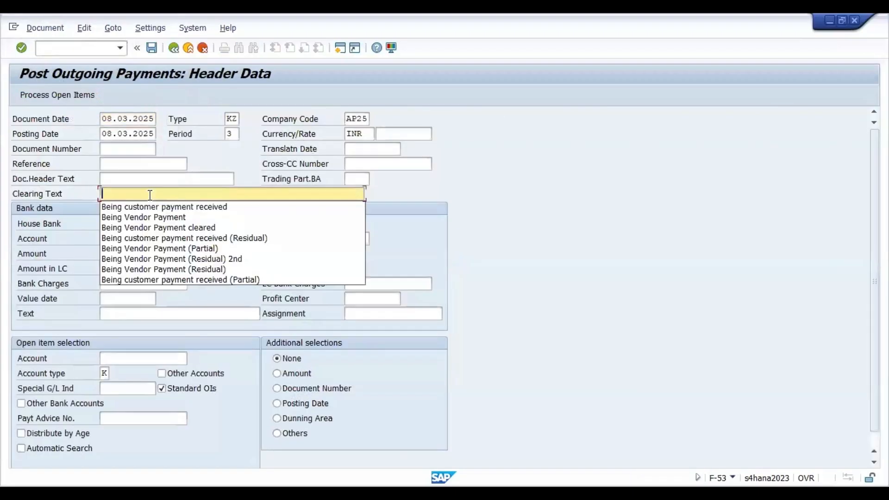
{"action": "left_click", "coordinate": [149, 218]}
- Fill in the payment's bank data with account 2300, amount 20000 and value date 08.03.2025
{"action": "left_click", "coordinate": [133, 239]}
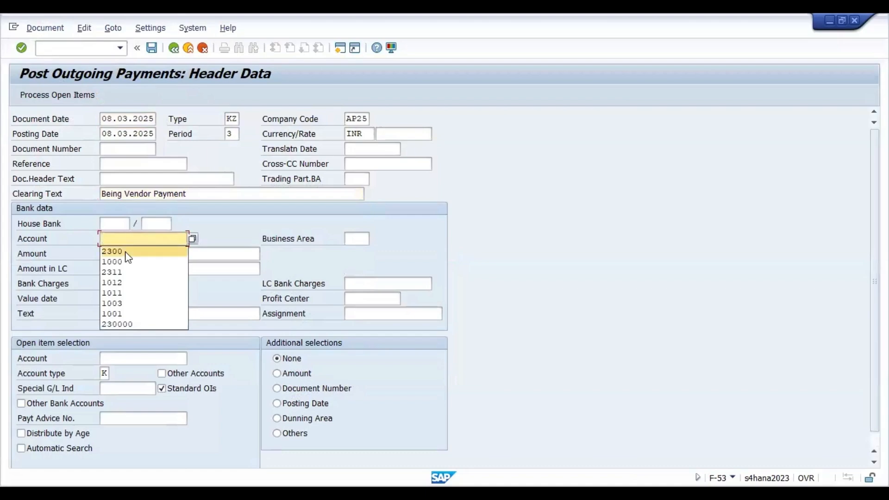
{"action": "left_click", "coordinate": [125, 251]}
{"action": "left_click", "coordinate": [127, 253]}
{"action": "type", "text": "20000"}
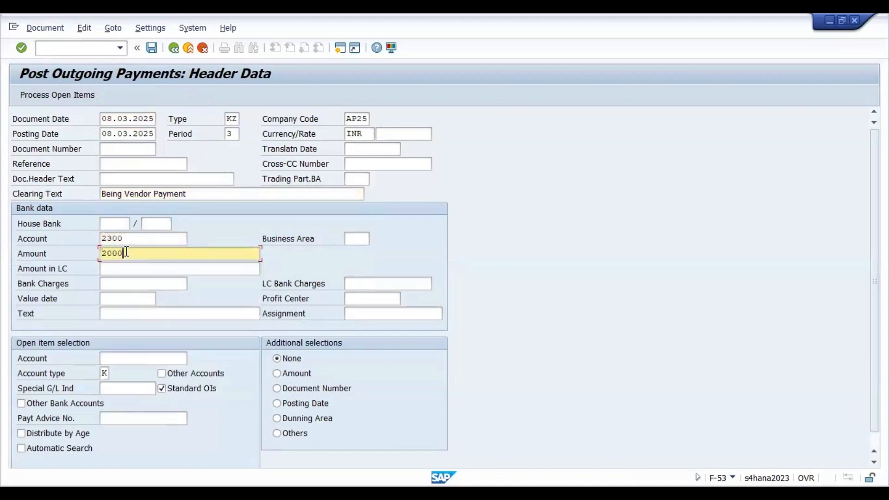
{"action": "left_click", "coordinate": [261, 224]}
{"action": "left_click", "coordinate": [136, 298]}
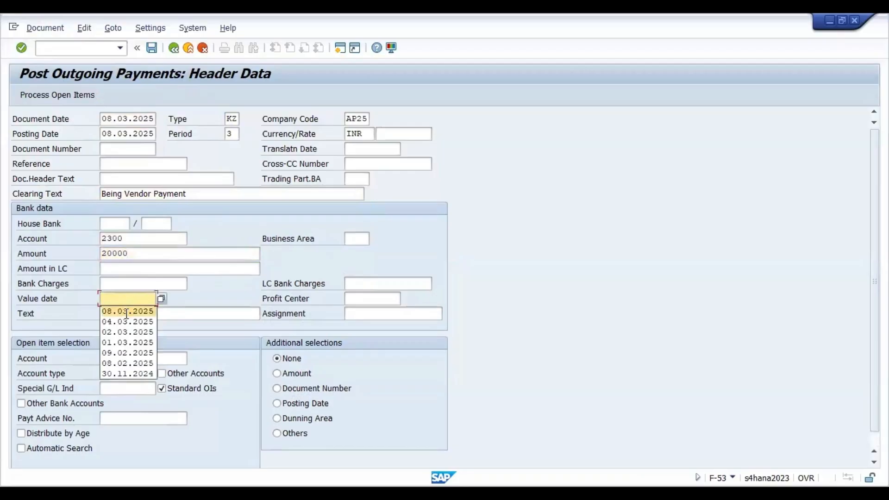
{"action": "left_click", "coordinate": [129, 310]}
- Enter Samsung India's vendor account for open item selection and try to process its open items
{"action": "left_click", "coordinate": [151, 359]}
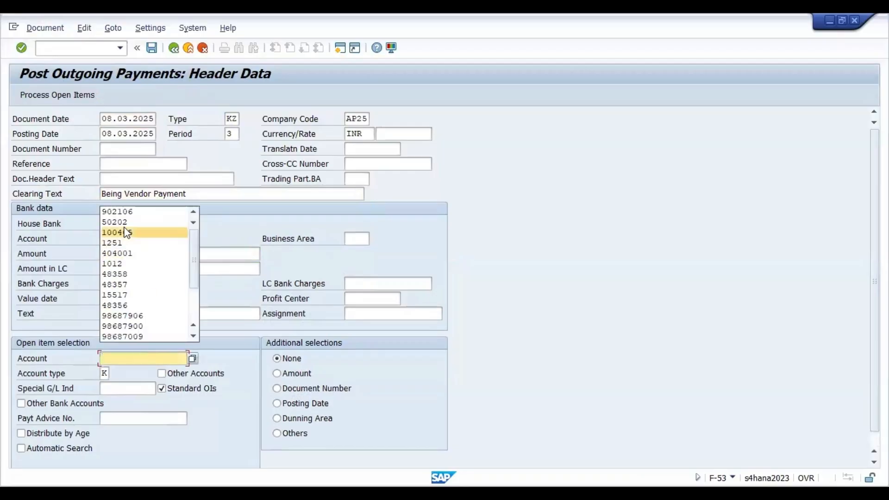
{"action": "left_click", "coordinate": [122, 254]}
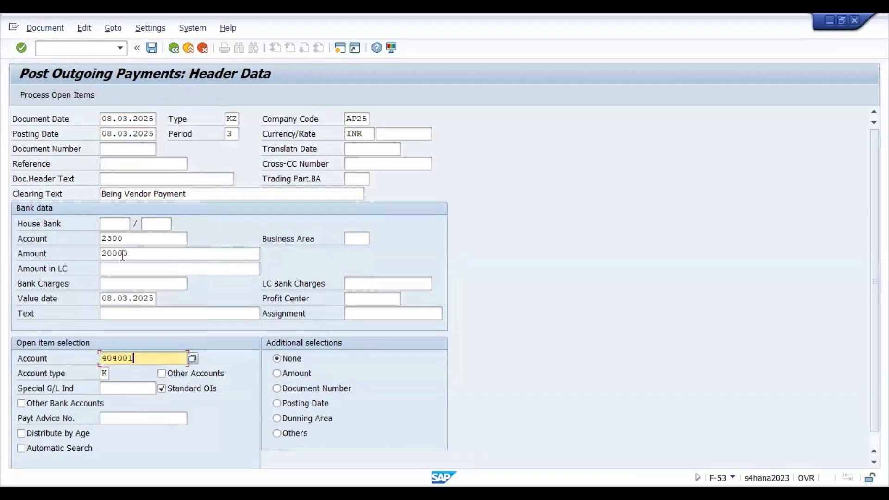
{"action": "left_click_drag", "start_coordinate": [104, 361], "coordinate": [148, 360]}
{"action": "left_click", "coordinate": [148, 360]}
{"action": "left_click", "coordinate": [63, 96]}
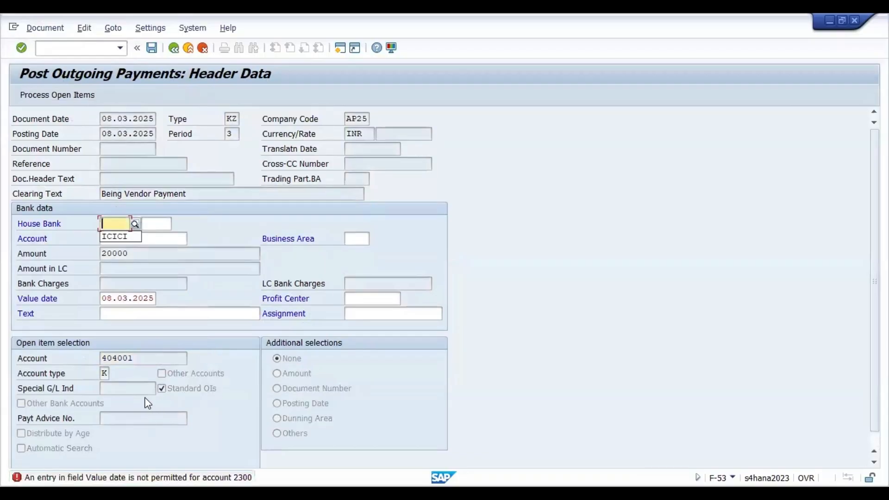
- Clear the value date from the bank data and proceed to the vendor's open items
{"action": "double_click", "coordinate": [126, 299]}
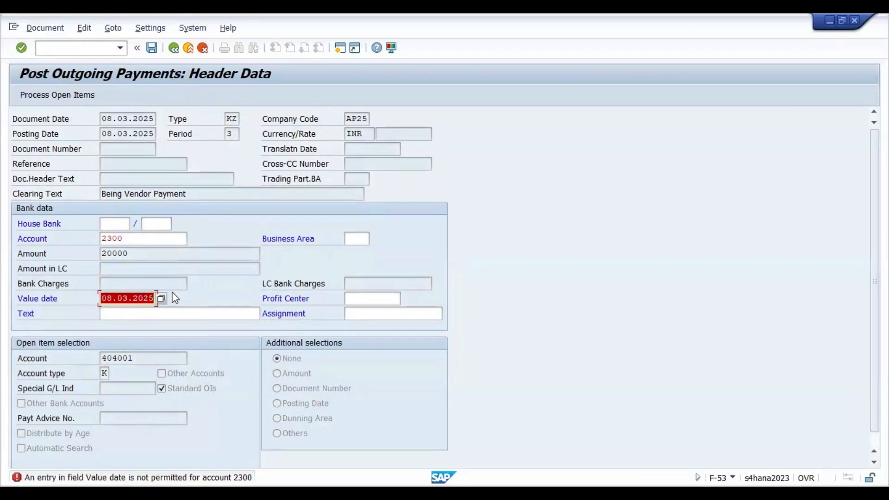
{"action": "key", "text": "BackSpace"}
{"action": "key", "text": "Return"}
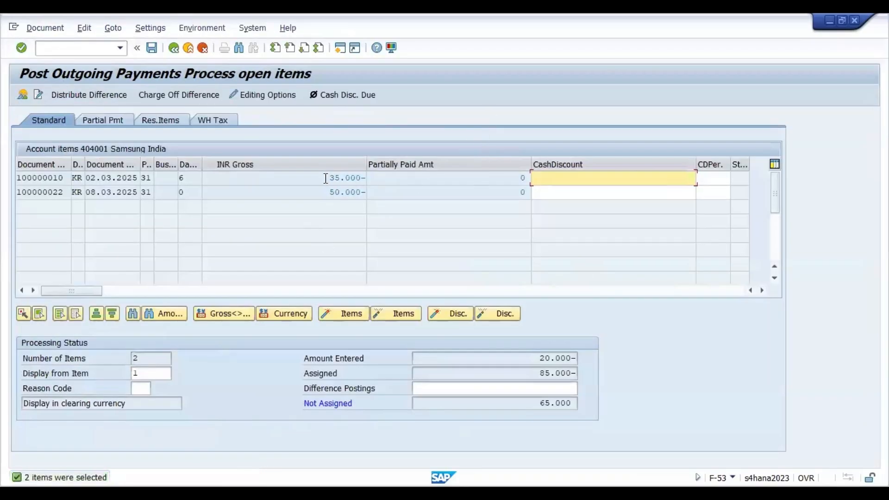
- Deactivate the open item dated 02.03.2025, keeping only the 08.03.2025 invoice assigned to the payment
{"action": "left_click_drag", "start_coordinate": [329, 197], "coordinate": [377, 193]}
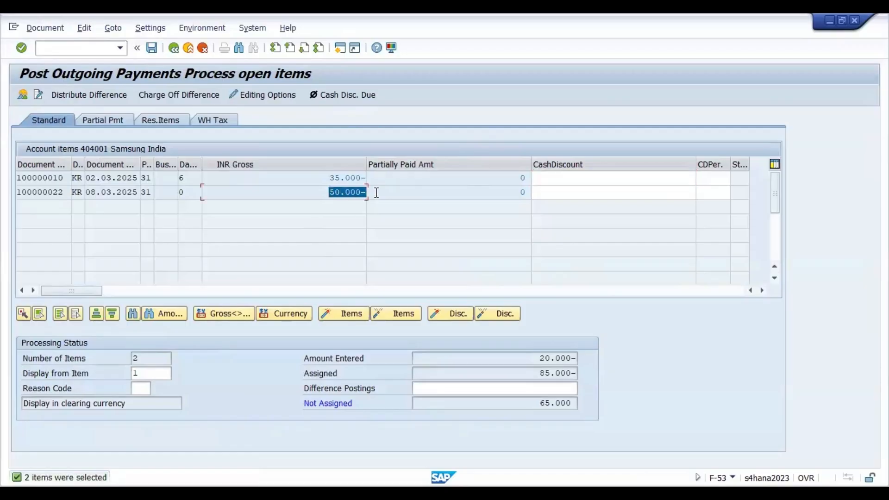
{"action": "double_click", "coordinate": [322, 178]}
{"action": "left_click_drag", "start_coordinate": [323, 193], "coordinate": [411, 192]}
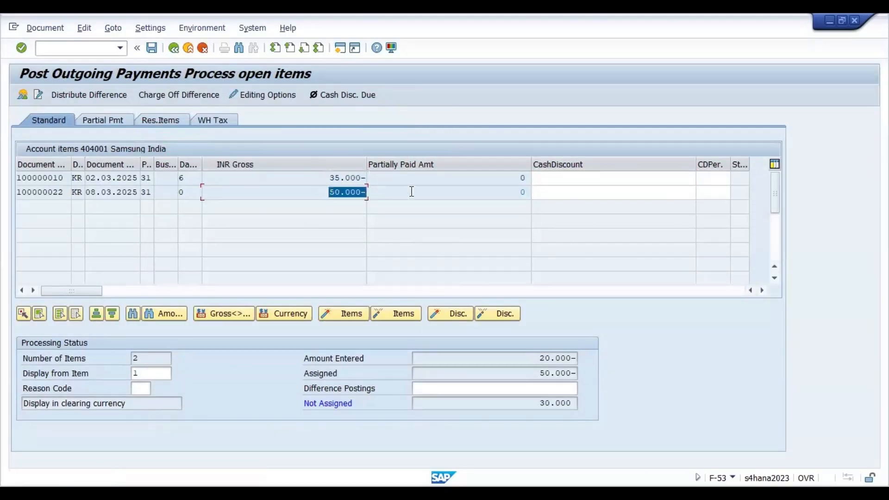
{"action": "left_click", "coordinate": [314, 192]}
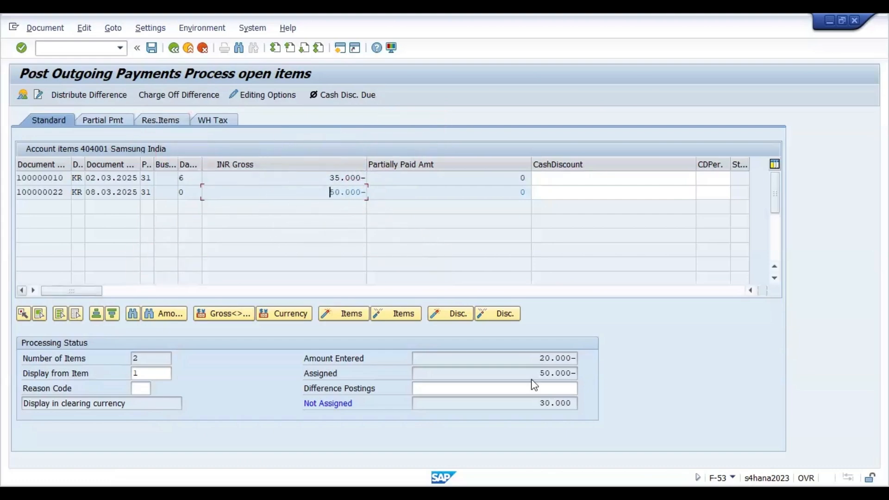
{"action": "left_click_drag", "start_coordinate": [537, 360], "coordinate": [598, 360]}
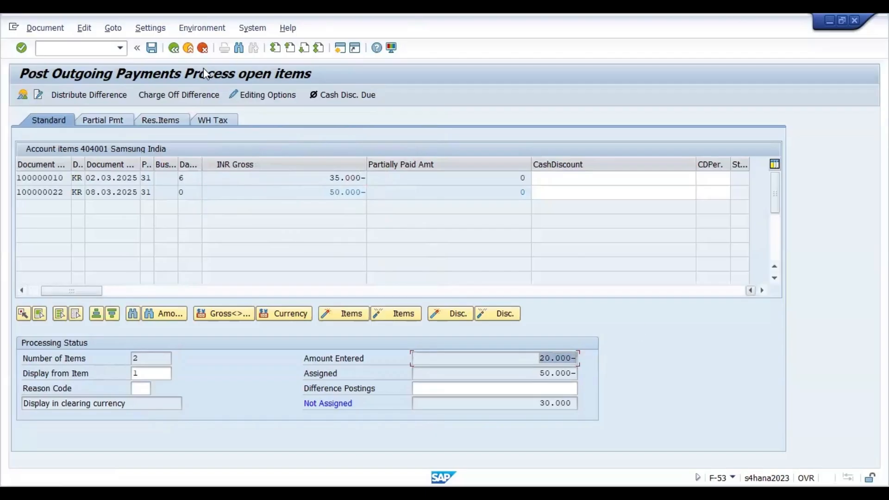
- Switch the open item processing to partial payment entry
{"action": "key", "text": "ctrl"}
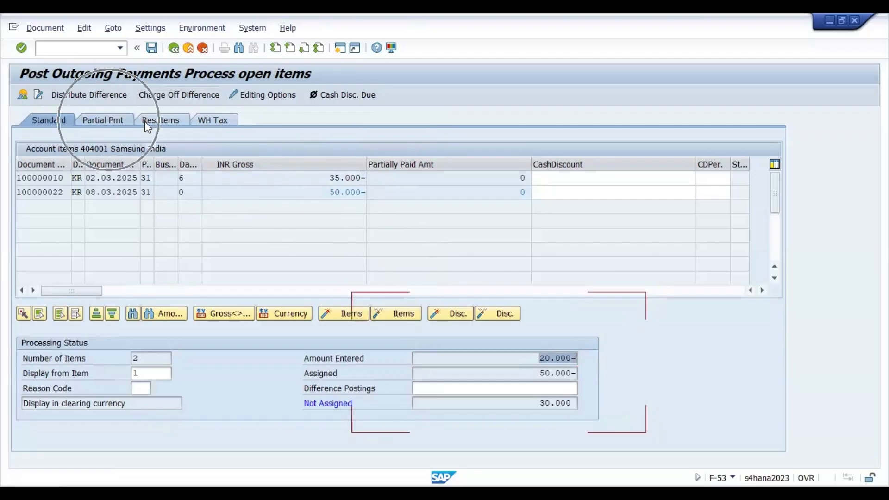
{"action": "key", "text": "ctrl"}
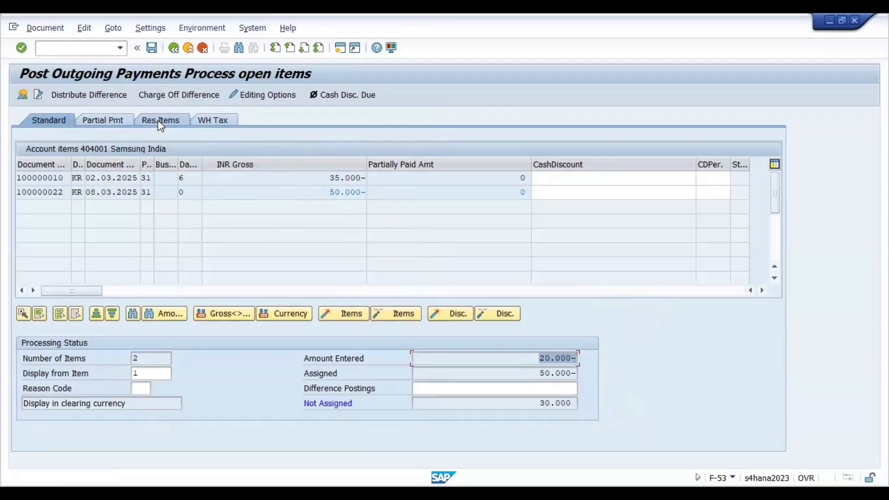
{"action": "key", "text": "ctrl"}
{"action": "left_click", "coordinate": [111, 120]}
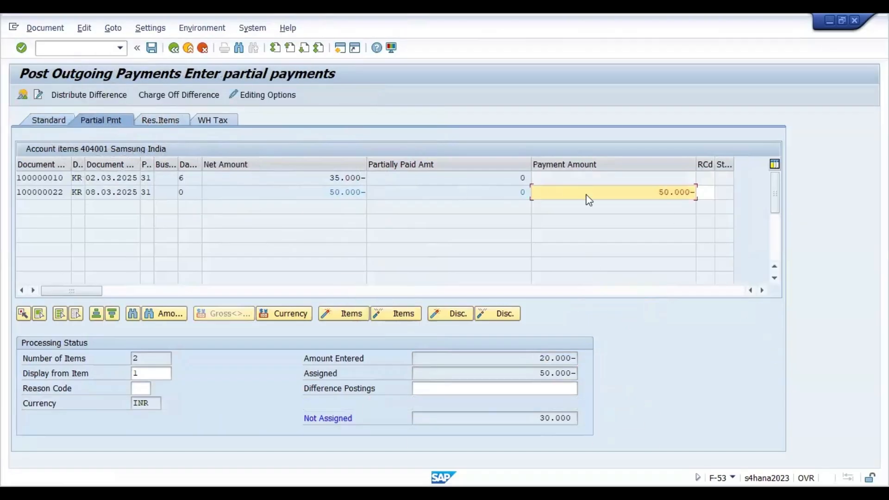
- Compare the 08.03.2025 invoice's payment amount with the amount entered and the amount not assigned
{"action": "key", "text": "ctrl"}
{"action": "left_click_drag", "start_coordinate": [660, 193], "coordinate": [703, 194]}
{"action": "left_click", "coordinate": [625, 194]}
{"action": "left_click_drag", "start_coordinate": [532, 359], "coordinate": [614, 379]}
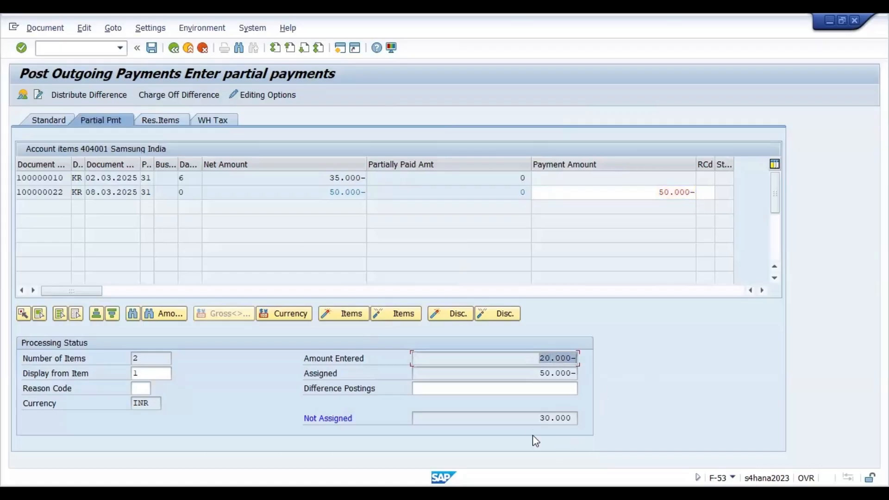
{"action": "left_click_drag", "start_coordinate": [537, 419], "coordinate": [585, 420]}
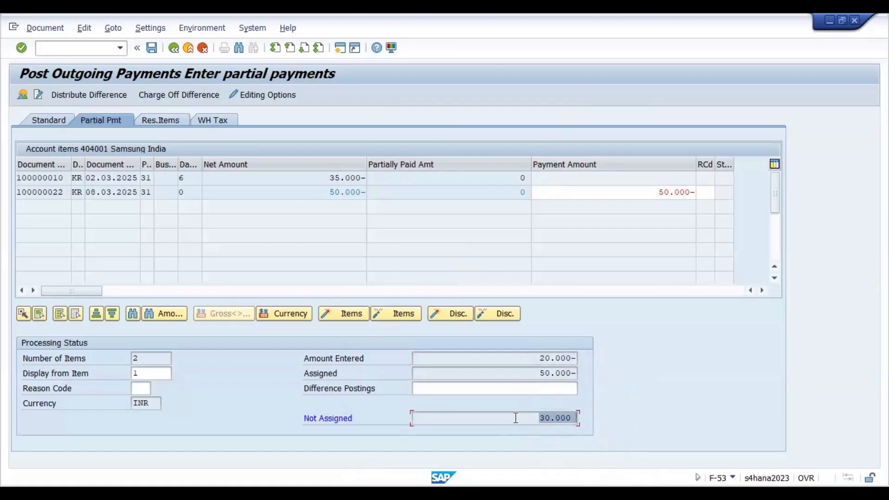
{"action": "key", "text": "Return"}
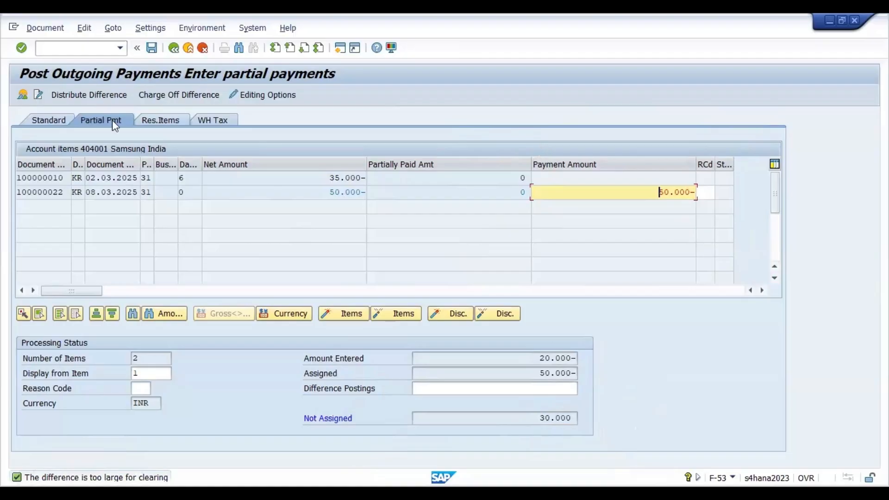
- Set the partial payment amount of the 08.03.2025 invoice to 20.000 INR
{"action": "double_click", "coordinate": [652, 192]}
{"action": "left_click", "coordinate": [652, 192]}
{"action": "type", "text": "2"}
{"action": "key", "text": "Return"}
- Check the invoice's partial payment amount against the assigned and not assigned amounts in the processing status
{"action": "left_click_drag", "start_coordinate": [652, 192], "coordinate": [697, 195]}
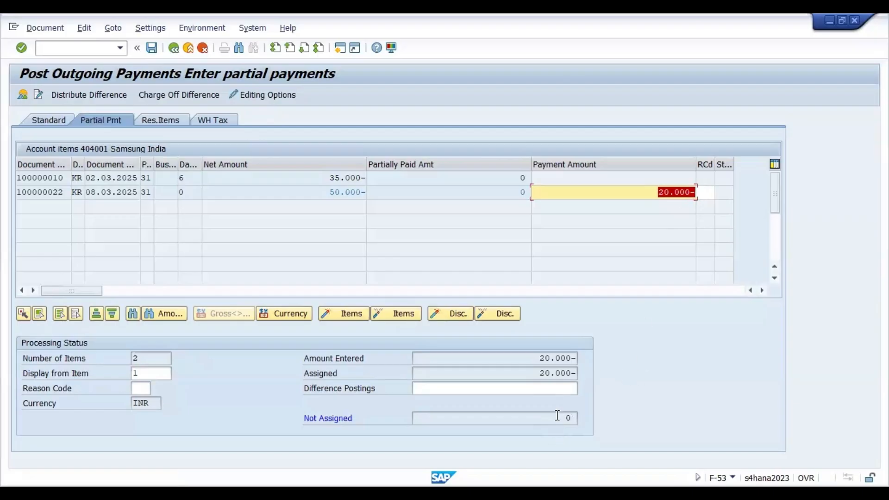
{"action": "left_click_drag", "start_coordinate": [540, 373], "coordinate": [587, 374]}
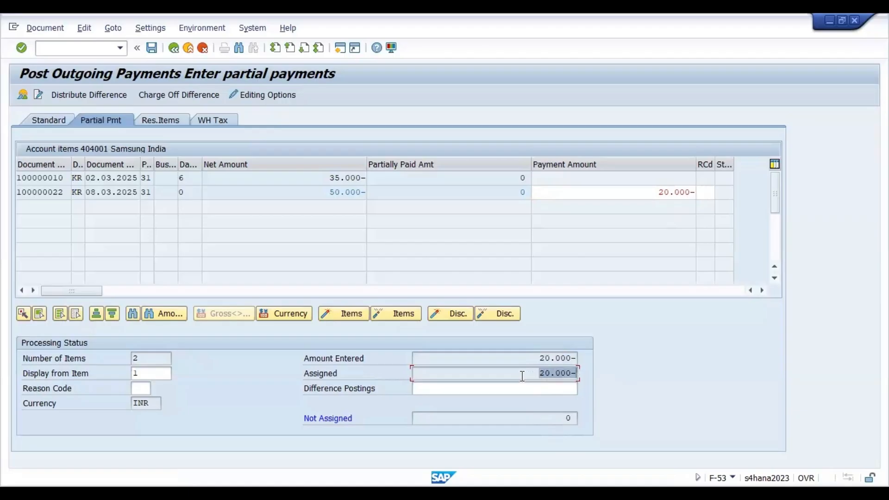
{"action": "left_click_drag", "start_coordinate": [522, 377], "coordinate": [591, 377]}
{"action": "left_click_drag", "start_coordinate": [565, 418], "coordinate": [594, 417]}
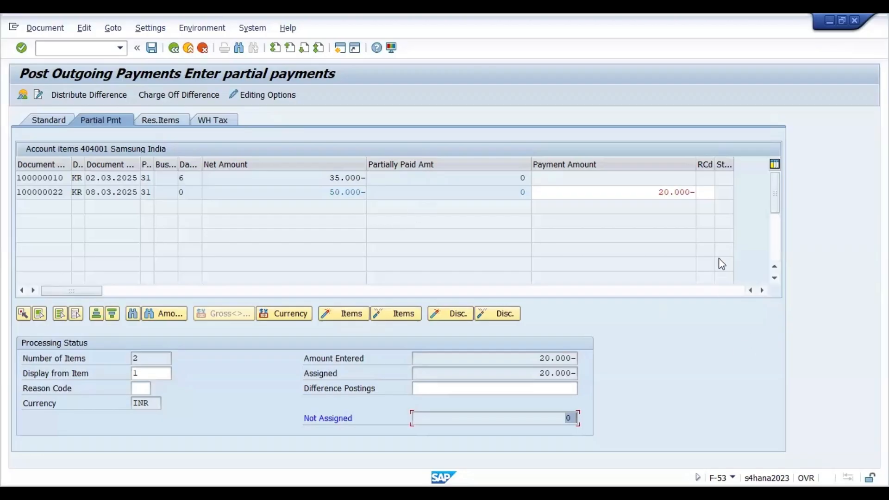
{"action": "left_click", "coordinate": [659, 192]}
{"action": "double_click", "coordinate": [694, 192]}
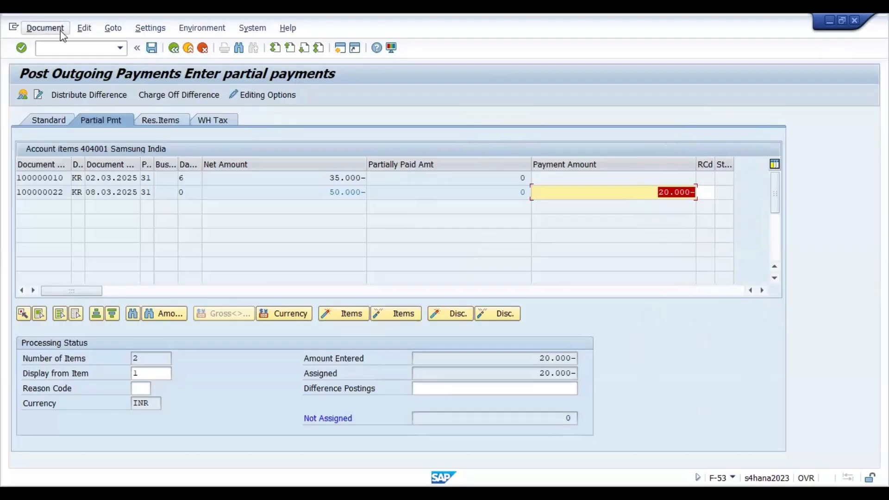
- Simulate the general ledger entries of the 20.000 INR partial payment, return from the simulation and post the payment
{"action": "left_click", "coordinate": [46, 28]}
{"action": "left_click", "coordinate": [109, 77]}
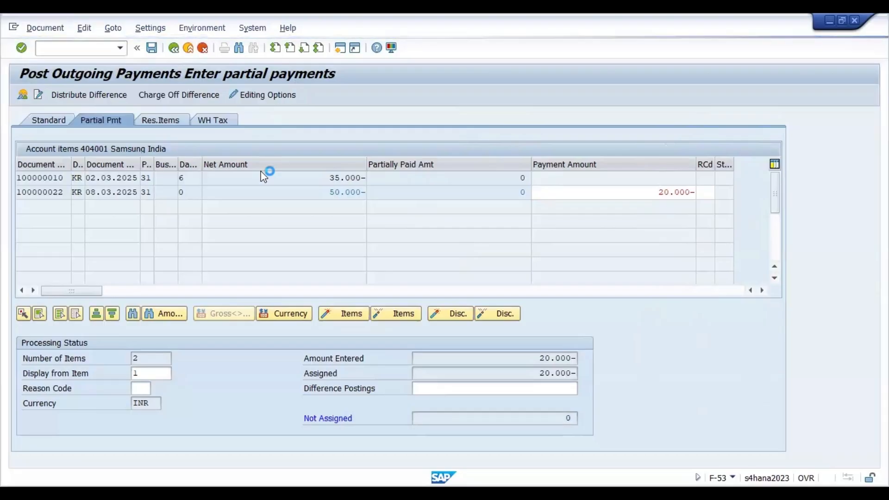
{"action": "left_click", "coordinate": [276, 190]}
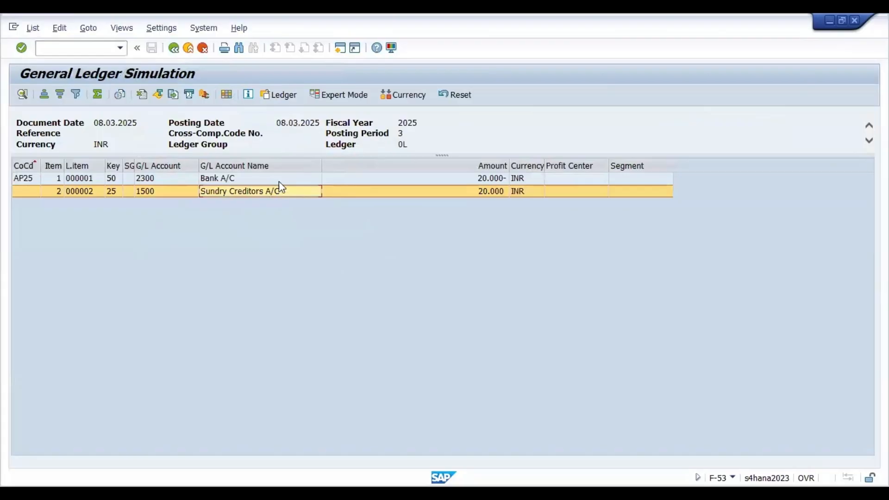
{"action": "left_click", "coordinate": [278, 181]}
{"action": "key", "text": "F3"}
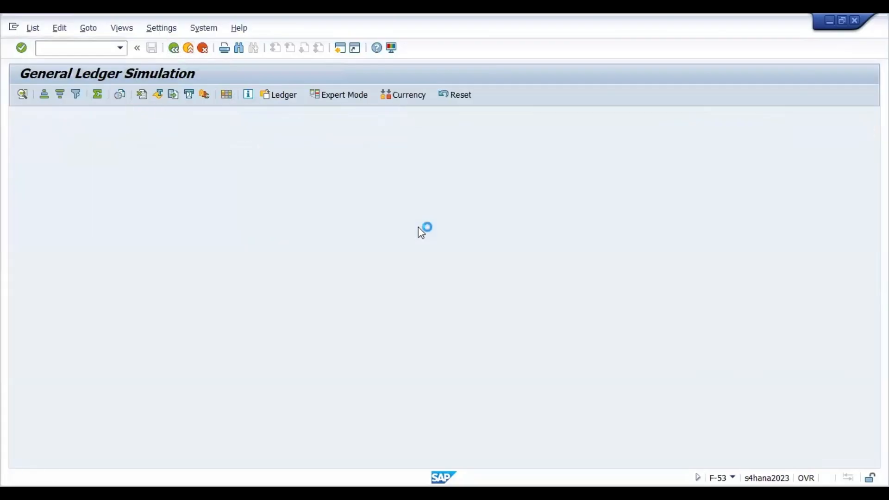
{"action": "left_click", "coordinate": [152, 48]}
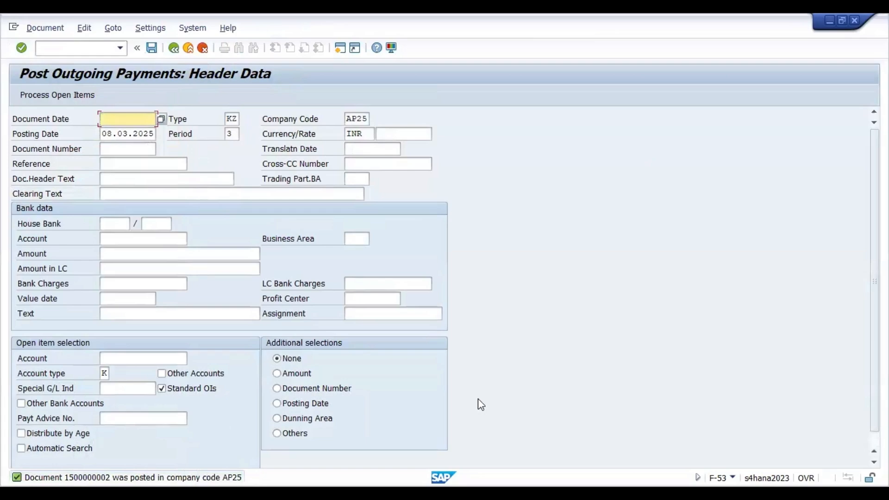
- Switch to the vendor line item display for Samsung India and refresh the list of line items
{"action": "key", "text": "alt+Tab"}
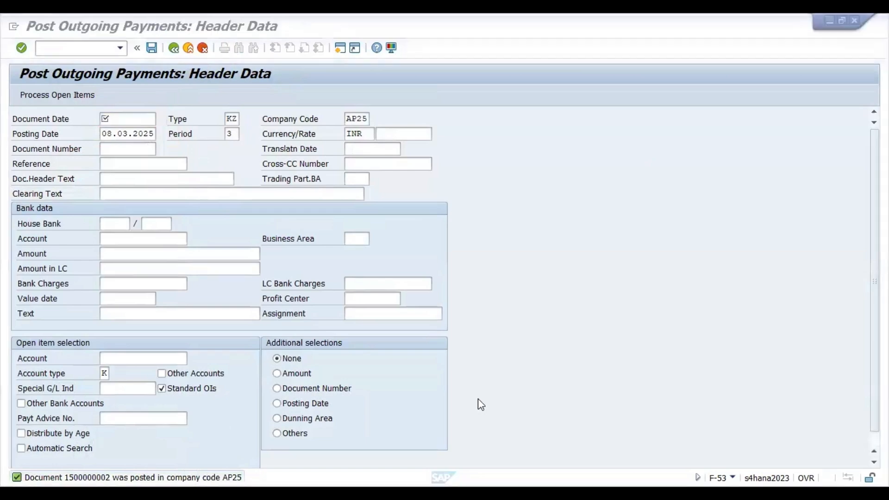
{"action": "key", "text": "alt+Tab"}
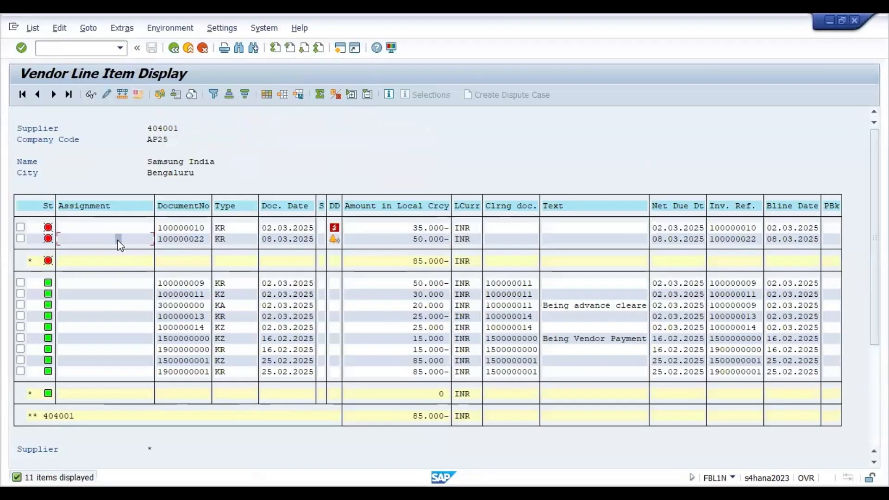
{"action": "left_click", "coordinate": [436, 241]}
{"action": "left_click", "coordinate": [31, 27]}
{"action": "left_click", "coordinate": [353, 94]}
{"action": "left_click", "coordinate": [425, 260]}
{"action": "left_click", "coordinate": [32, 28]}
{"action": "left_click", "coordinate": [43, 59]}
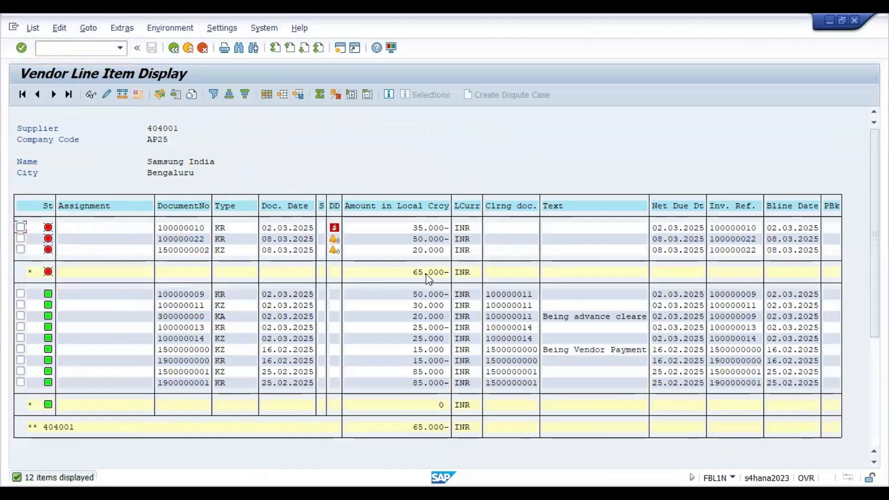
- Examine the 08.03.2025 invoice and its partial payment, comparing their status, document types and amounts with the open item total
{"action": "left_click", "coordinate": [426, 273]}
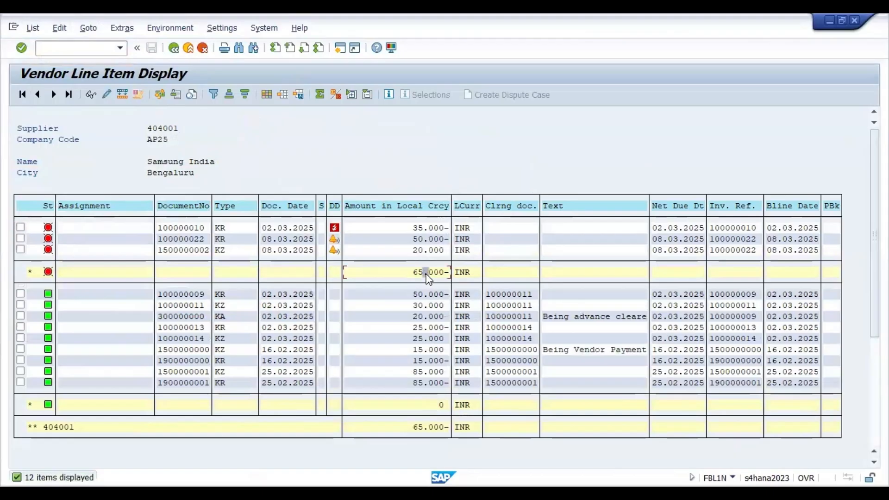
{"action": "left_click", "coordinate": [425, 252]}
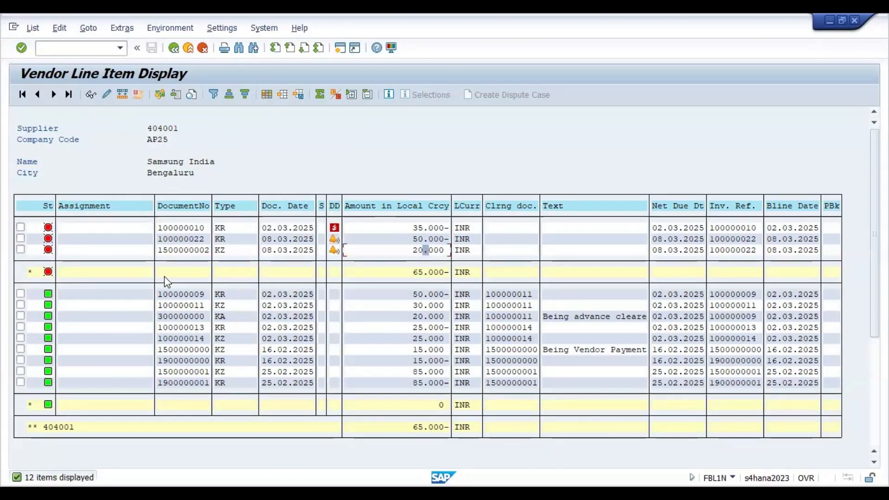
{"action": "left_click", "coordinate": [299, 250]}
{"action": "left_click", "coordinate": [432, 252]}
{"action": "left_click_drag", "start_coordinate": [153, 243], "coordinate": [446, 241]}
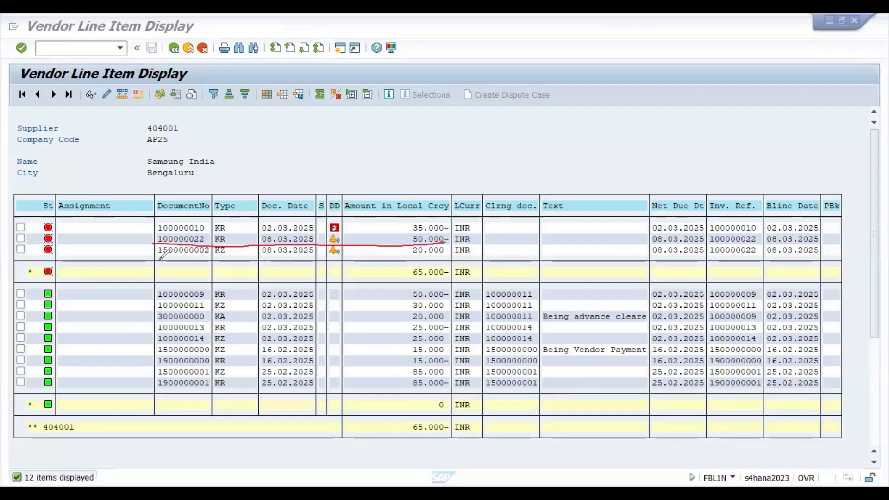
{"action": "left_click_drag", "start_coordinate": [160, 259], "coordinate": [453, 253]}
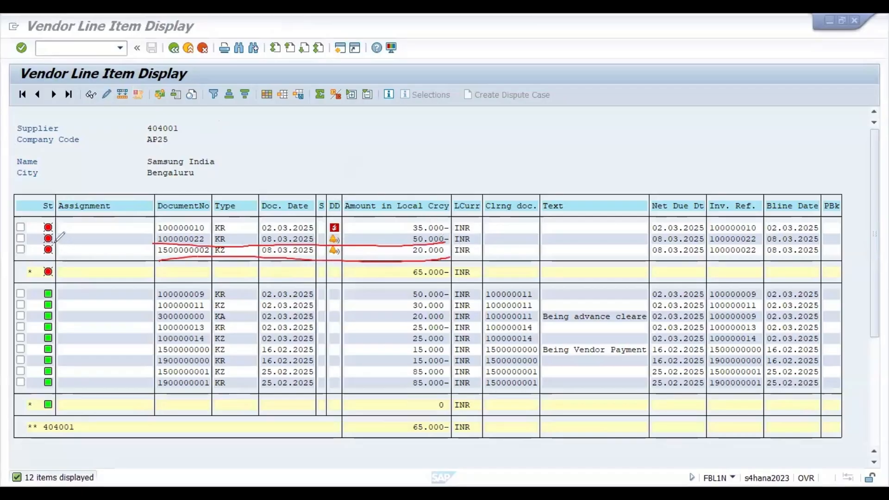
{"action": "mouse_move", "coordinate": [55, 245]}
{"action": "left_mouse_down"}
{"action": "mouse_move", "coordinate": [40, 253]}
{"action": "mouse_move", "coordinate": [61, 263]}
{"action": "mouse_move", "coordinate": [48, 242]}
{"action": "left_mouse_up"}
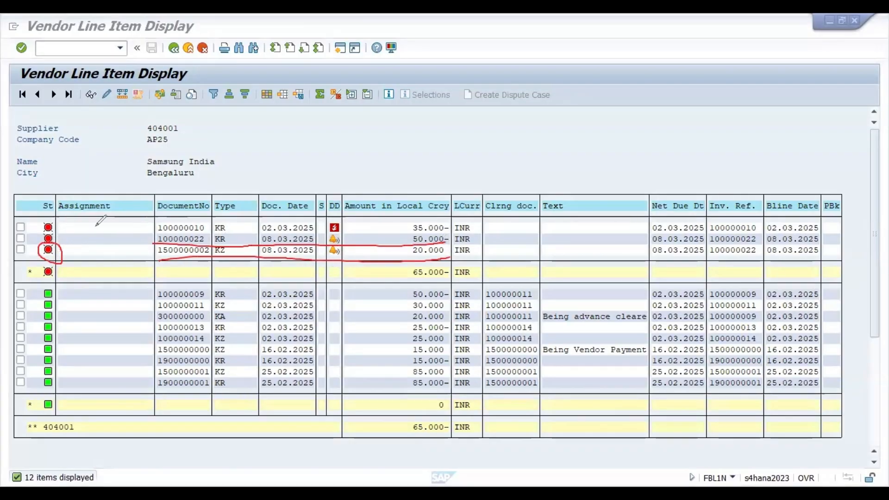
{"action": "mouse_move", "coordinate": [46, 231]}
{"action": "left_mouse_down"}
{"action": "mouse_move", "coordinate": [37, 242]}
{"action": "mouse_move", "coordinate": [63, 240]}
{"action": "left_mouse_up"}
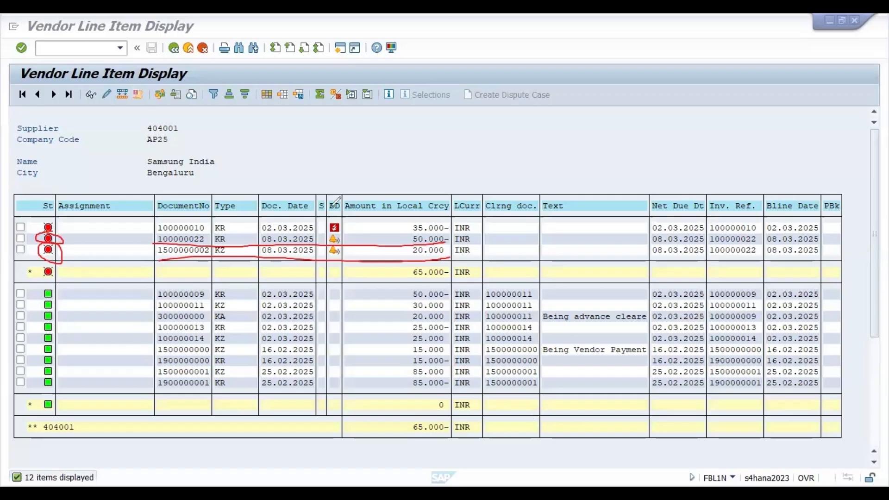
{"action": "left_click", "coordinate": [27, 467]}
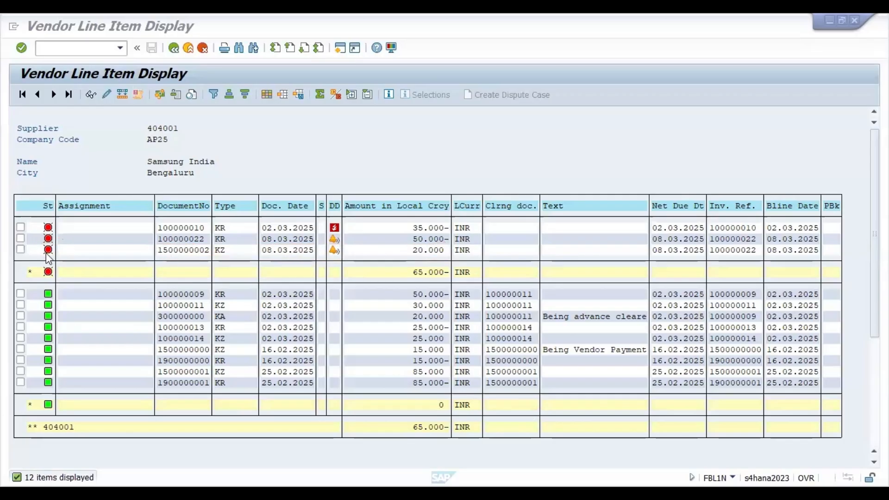
{"action": "left_click", "coordinate": [231, 250]}
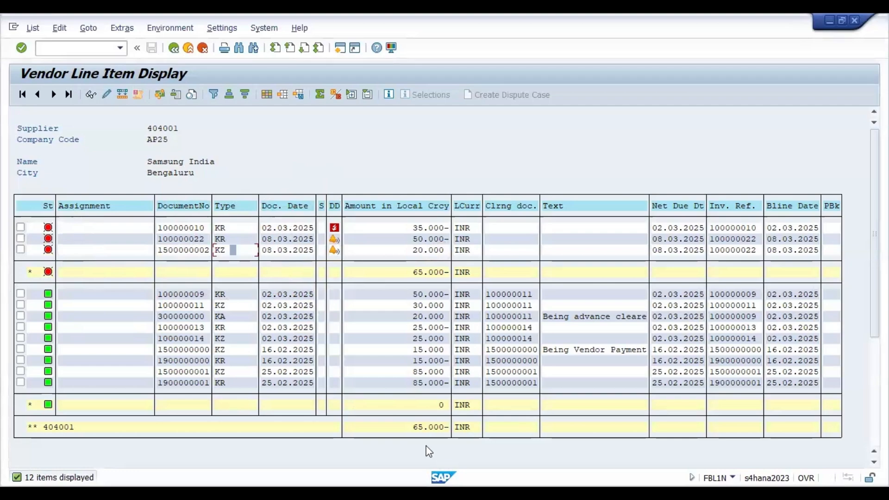
- Return to the outgoing payment entry and set the document date to 08.03.2025 and the clearing text to "Being Vendor Payment"
{"action": "key", "text": "alt+Tab"}
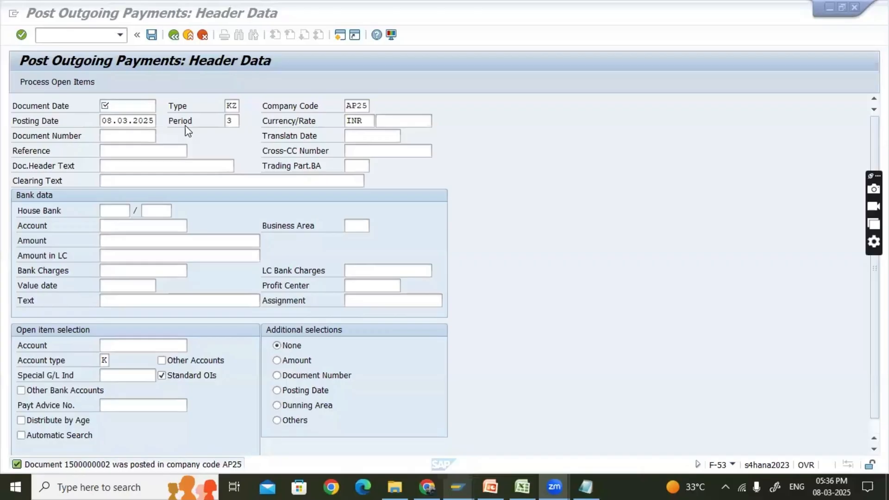
{"action": "left_click", "coordinate": [139, 106]}
{"action": "left_click", "coordinate": [128, 119]}
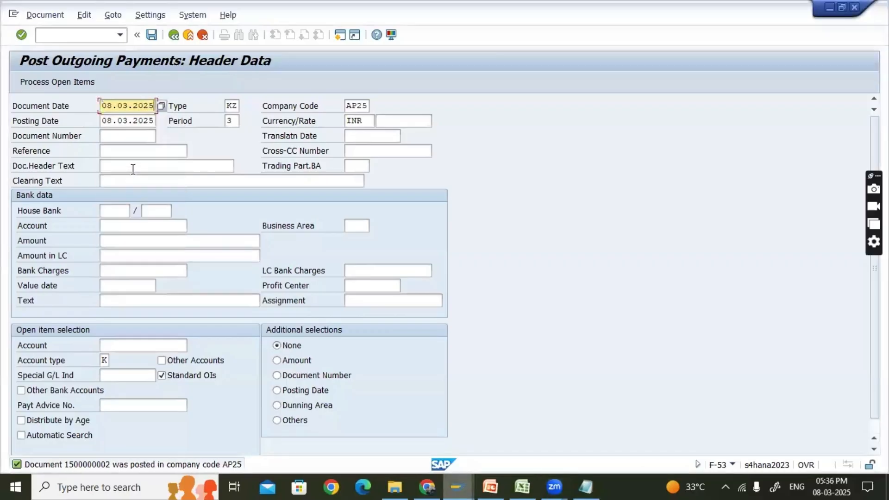
{"action": "left_click", "coordinate": [131, 180]}
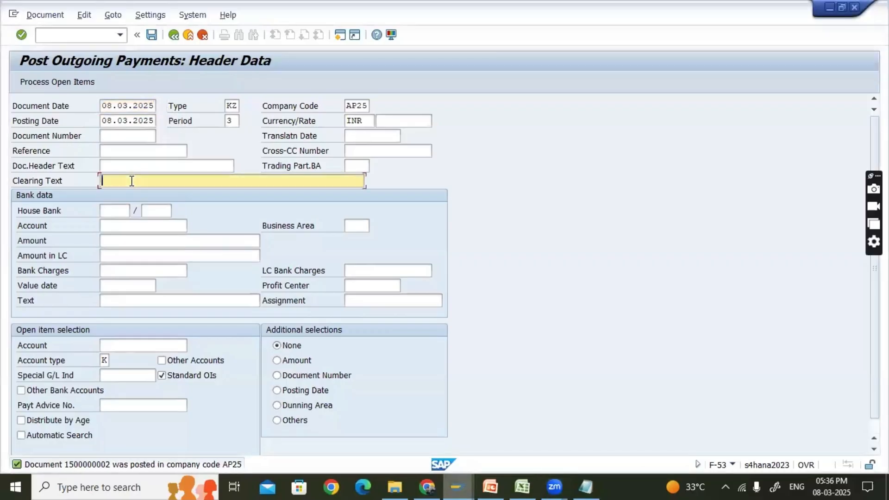
{"action": "left_click", "coordinate": [127, 193]}
- Enter the bank's G/L account with an amount of 30000 INR, and select the Samsung India vendor account for open items
{"action": "left_click", "coordinate": [120, 225]}
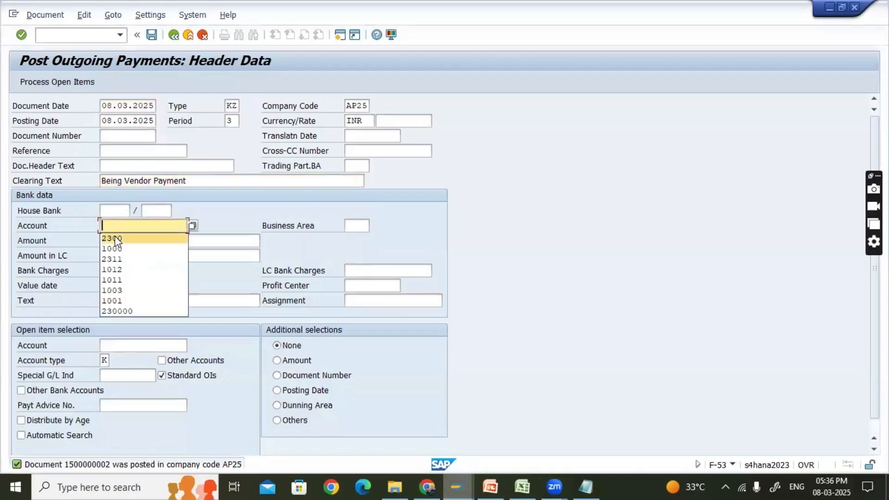
{"action": "left_click", "coordinate": [115, 237]}
{"action": "left_click", "coordinate": [116, 240]}
{"action": "type", "text": "30000"}
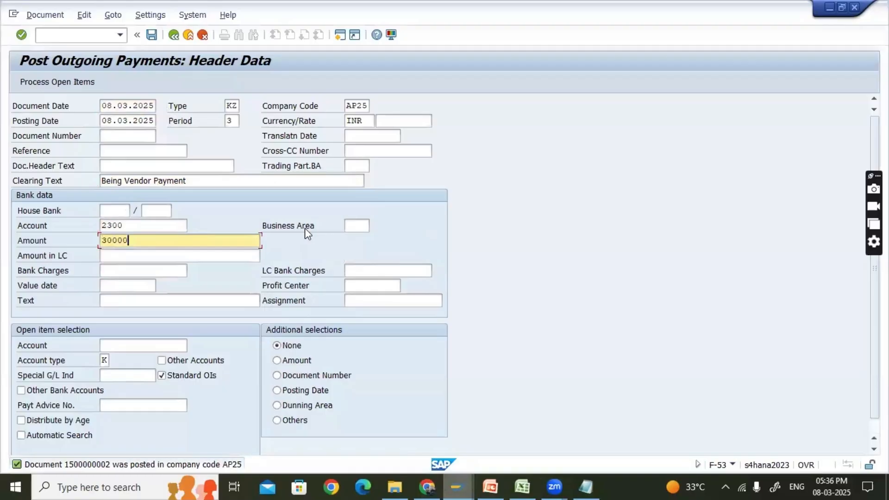
{"action": "left_click", "coordinate": [129, 349]}
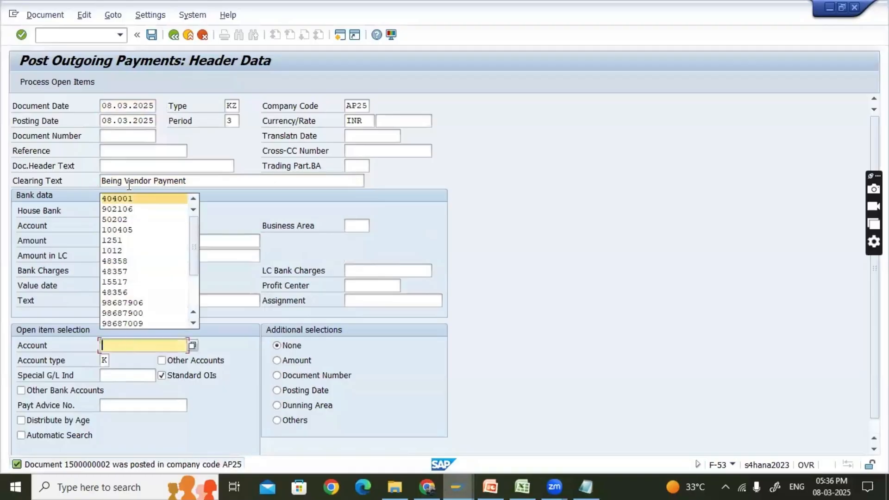
{"action": "left_click", "coordinate": [129, 198]}
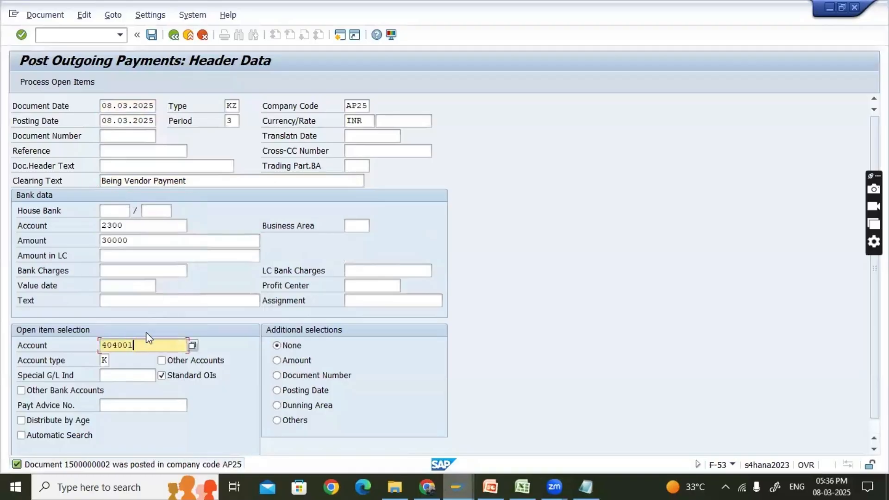
- Process the vendor's open items, exclude the 02.03.2025 invoice from the clearing and post the payment
{"action": "left_click", "coordinate": [57, 82]}
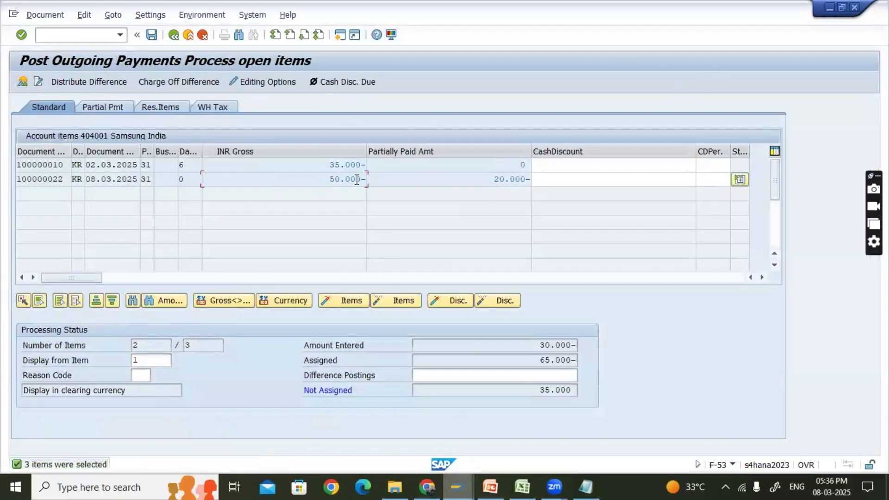
{"action": "double_click", "coordinate": [331, 179]}
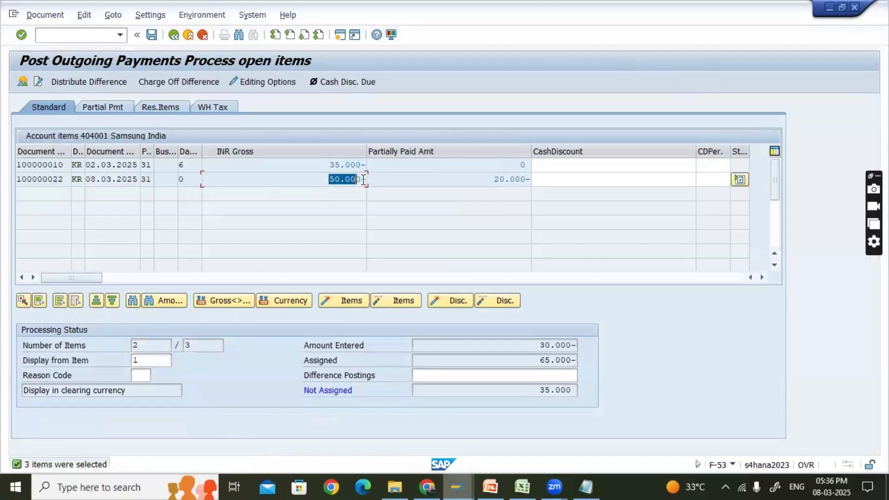
{"action": "double_click", "coordinate": [512, 179]}
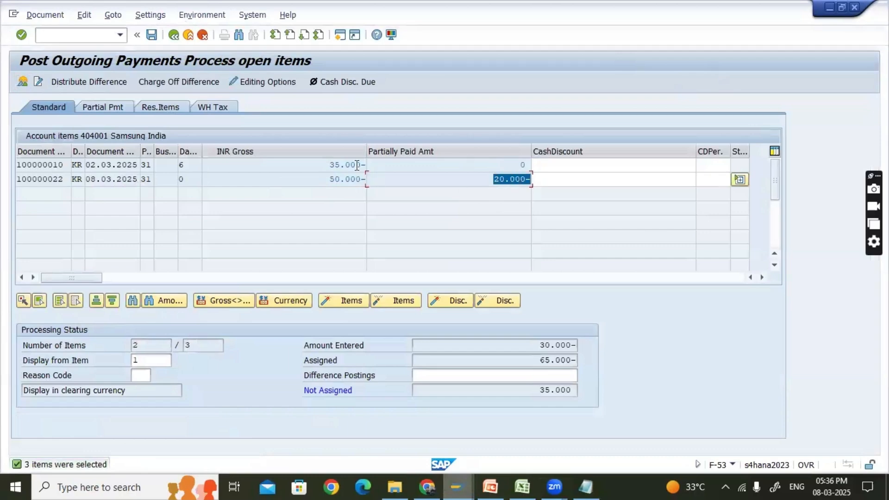
{"action": "left_click", "coordinate": [318, 167]}
{"action": "double_click", "coordinate": [318, 167]}
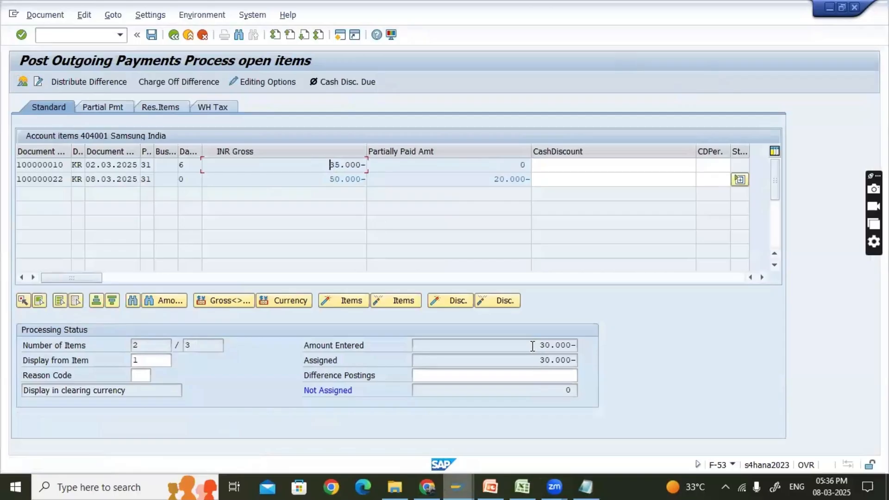
{"action": "left_click_drag", "start_coordinate": [532, 346], "coordinate": [589, 347]}
{"action": "left_click", "coordinate": [152, 37]}
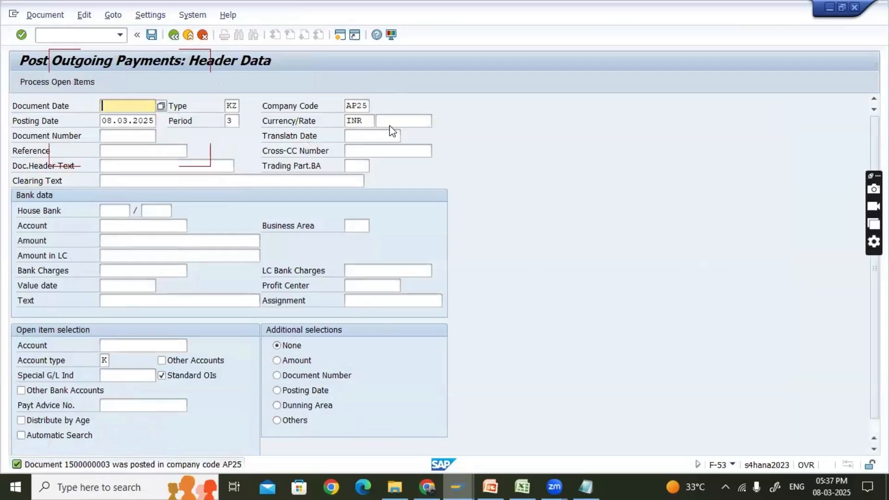
- Switch to the vendor line item display and rerun it for all items with posting date 08.03.2025
{"action": "key", "text": "alt+Tab"}
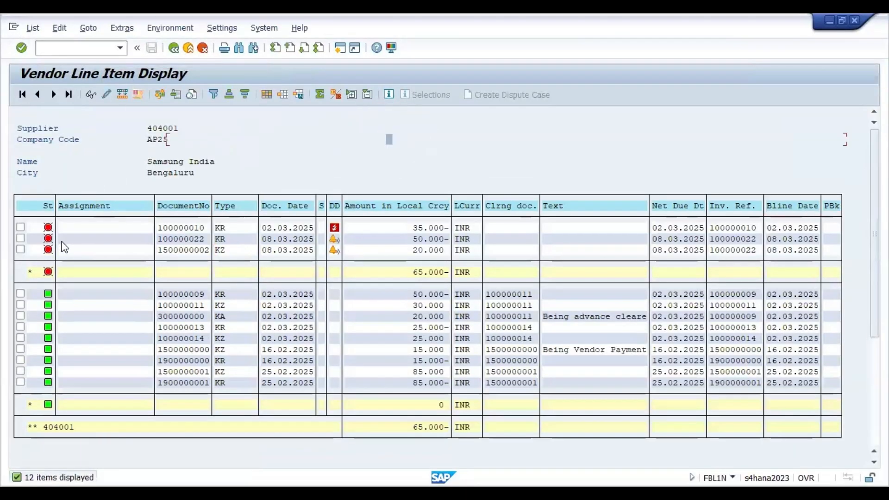
{"action": "left_click", "coordinate": [61, 237]}
{"action": "double_click", "coordinate": [183, 360]}
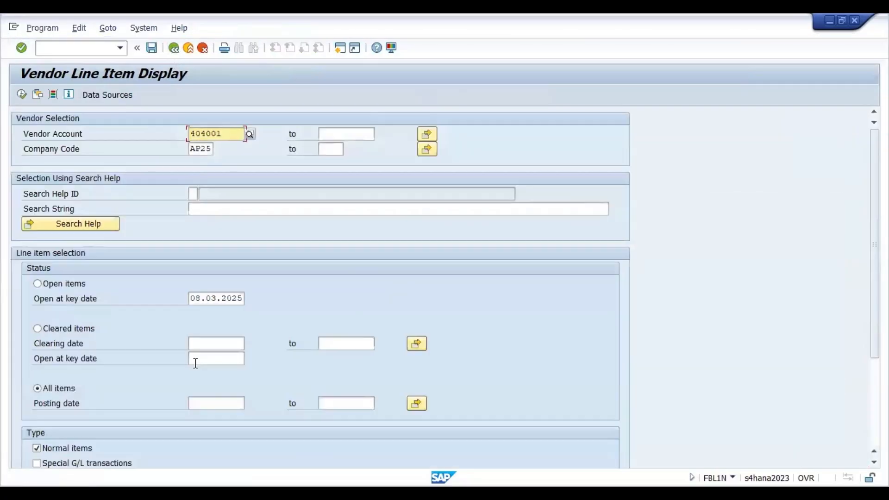
{"action": "left_click", "coordinate": [208, 404]}
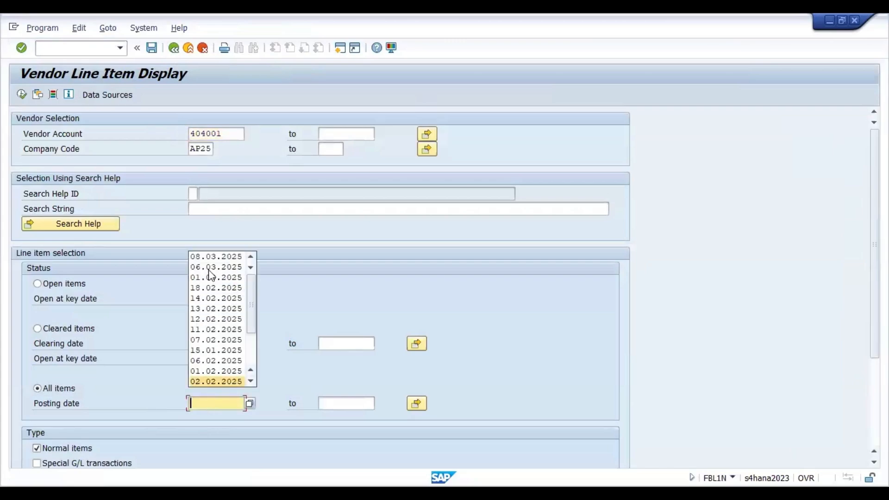
{"action": "left_click", "coordinate": [216, 257]}
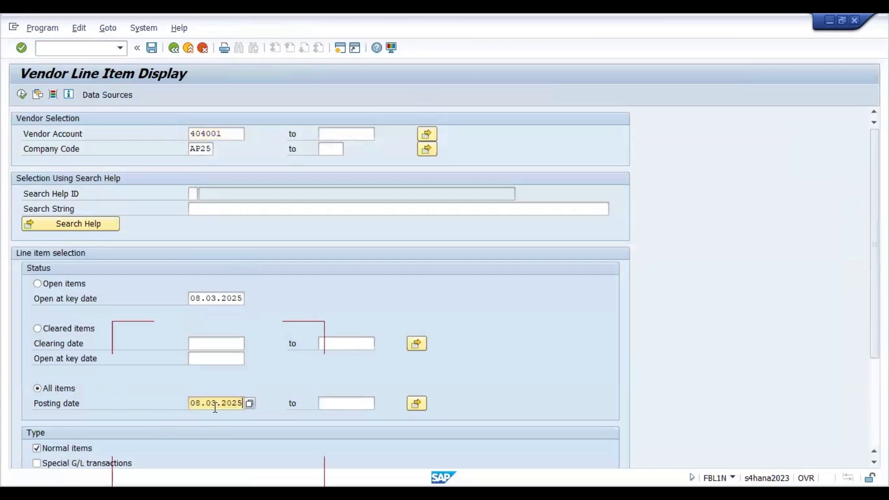
{"action": "left_click", "coordinate": [21, 94]}
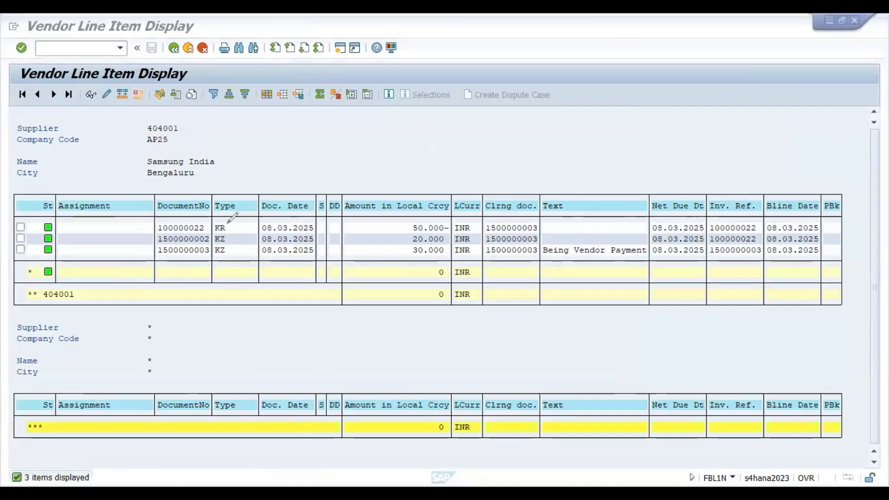
- Check the clearing status and document types of the invoice and both vendor payments dated 08.03.2025
{"action": "left_click_drag", "start_coordinate": [226, 227], "coordinate": [245, 204]}
{"action": "left_click_drag", "start_coordinate": [226, 237], "coordinate": [257, 222]}
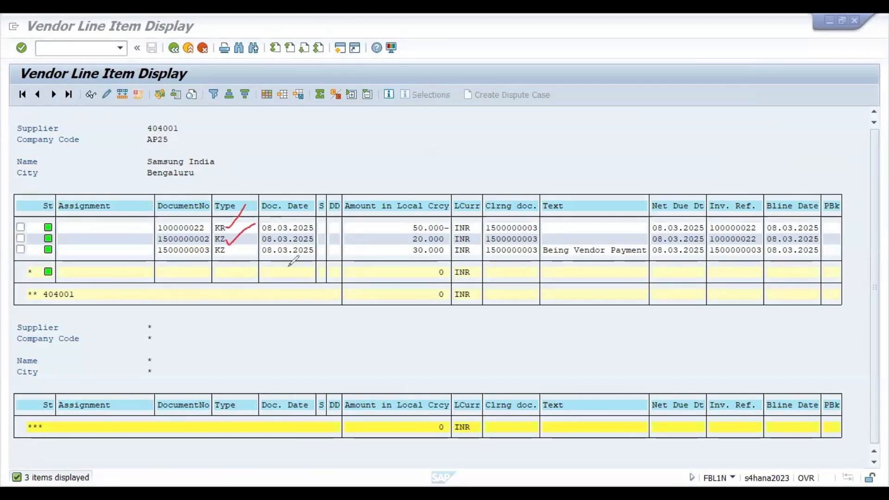
{"action": "left_click_drag", "start_coordinate": [229, 253], "coordinate": [288, 224]}
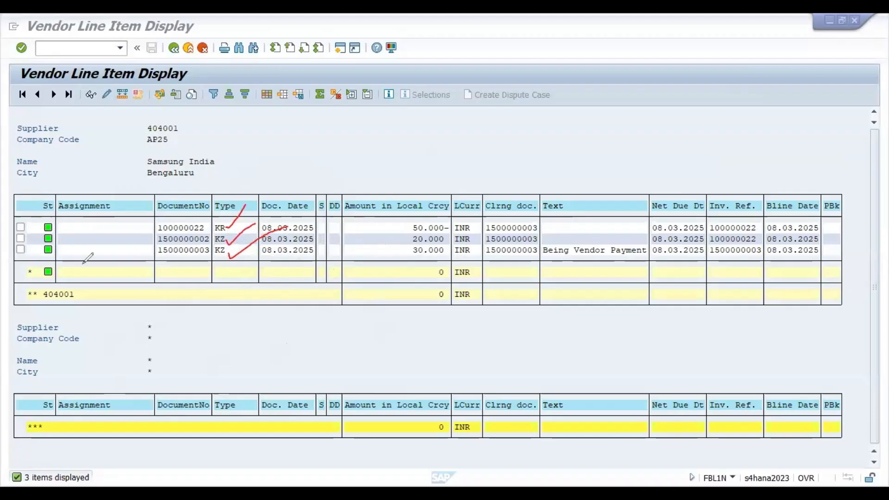
{"action": "key", "text": "Escape"}
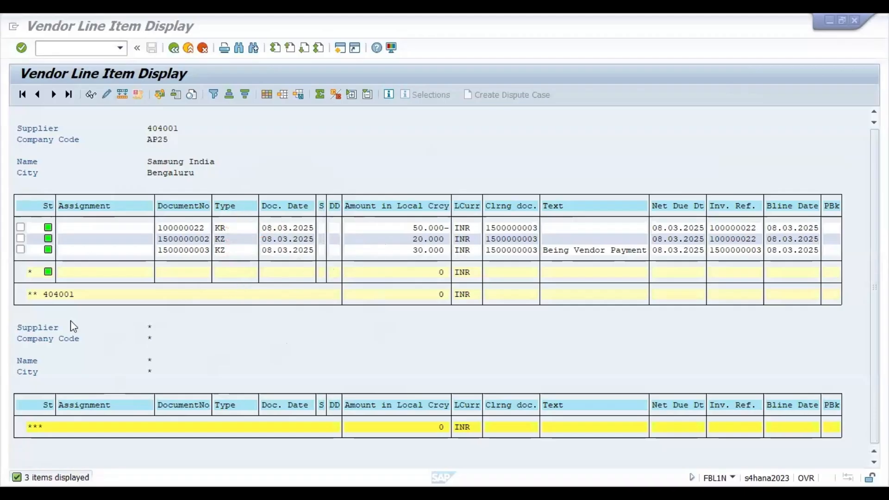
- Examine the 20000 INR payment's line item for its clearing entry and payment amount, and return to the vendor list
{"action": "left_click", "coordinate": [414, 240]}
{"action": "double_click", "coordinate": [207, 240]}
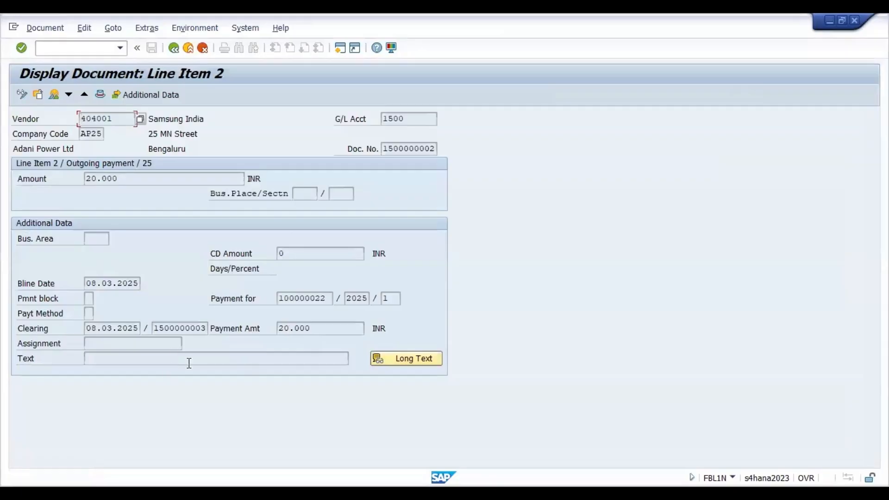
{"action": "left_click", "coordinate": [235, 332]}
{"action": "left_click_drag", "start_coordinate": [322, 330], "coordinate": [263, 330]}
{"action": "left_click", "coordinate": [325, 328]}
{"action": "left_click", "coordinate": [174, 48]}
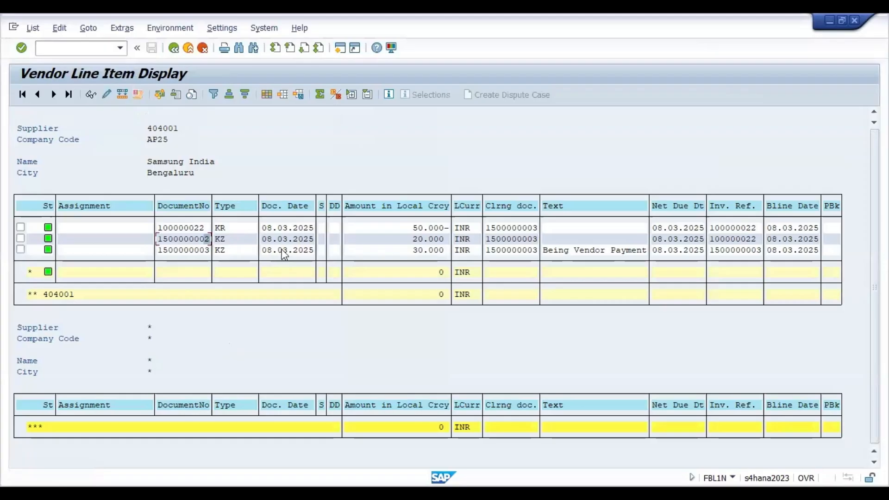
- Inspect the 30000 INR payment's line item for its clearing document and text, and return to the vendor list
{"action": "double_click", "coordinate": [283, 250]}
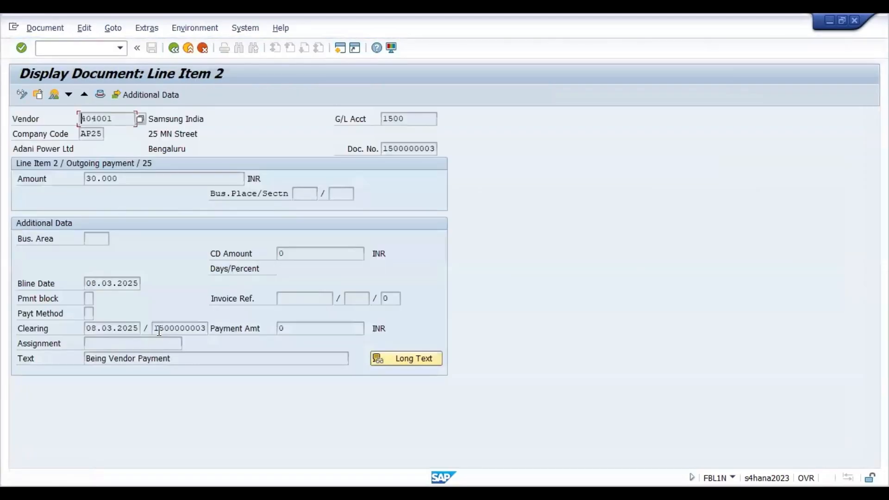
{"action": "double_click", "coordinate": [159, 330]}
{"action": "left_click", "coordinate": [200, 356]}
{"action": "left_click", "coordinate": [171, 48]}
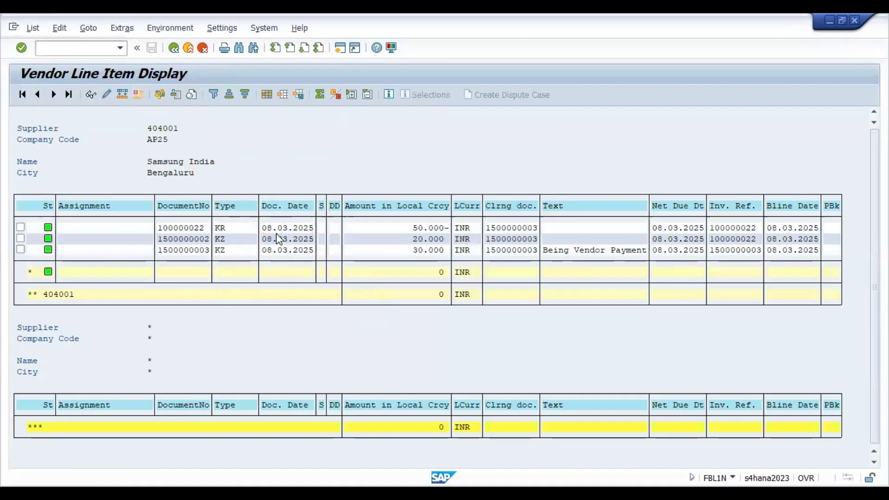
- View the document header of the 20000 INR partial payment to check which transaction code posted it
{"action": "double_click", "coordinate": [278, 239]}
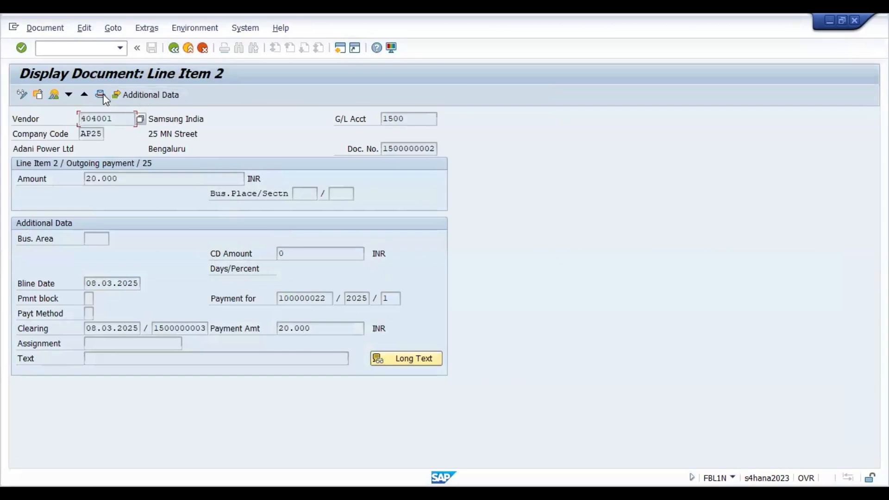
{"action": "key", "text": "F5"}
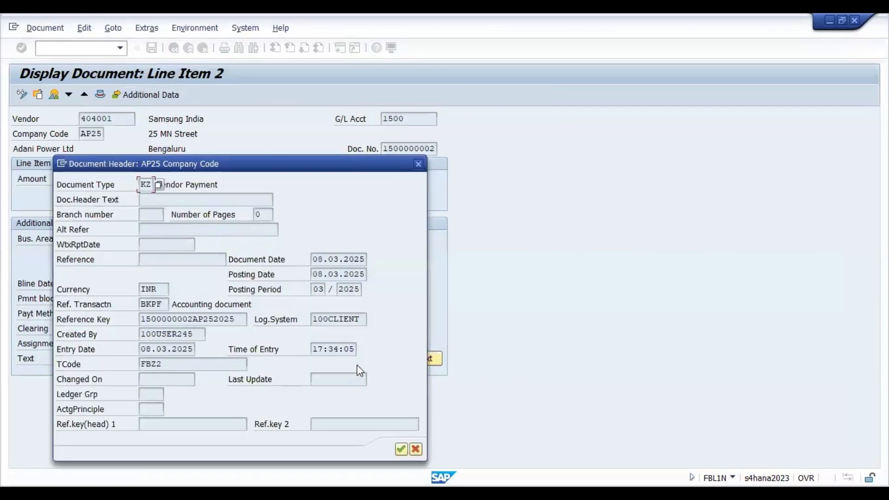
{"action": "left_click", "coordinate": [418, 164]}
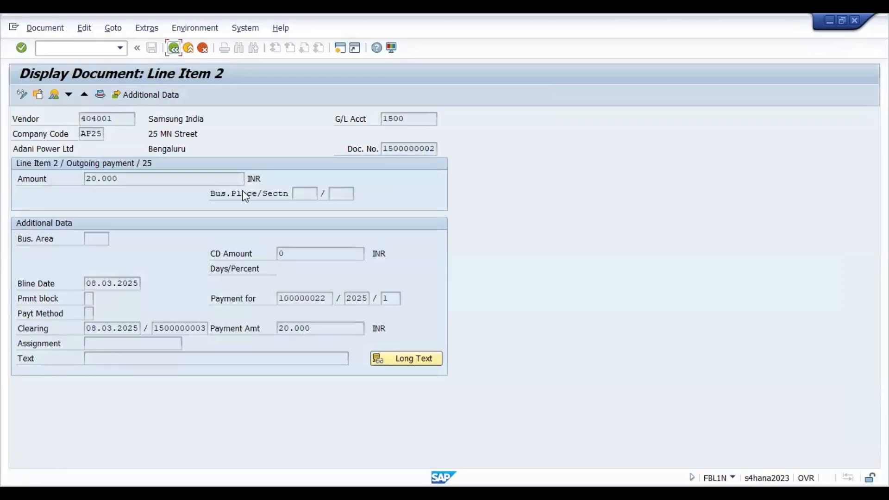
{"action": "key", "text": "F3"}
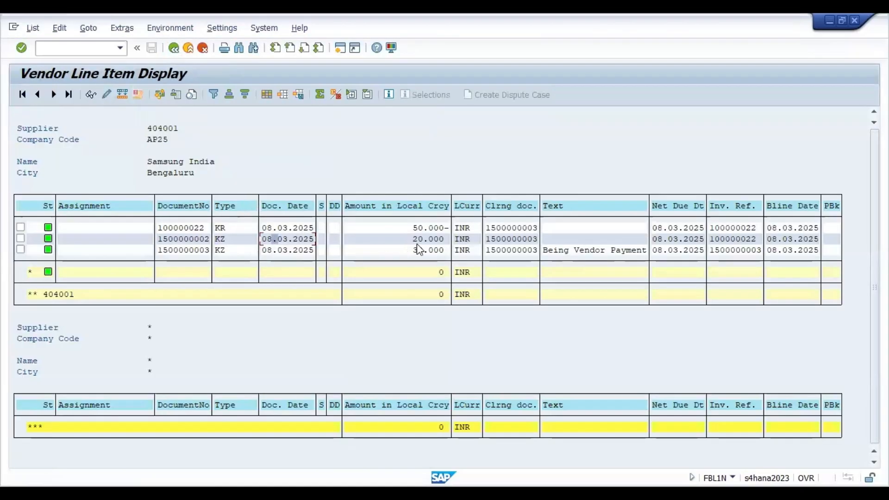
- View the 50000 INR vendor invoice's line item and document header, and return to the vendor list
{"action": "left_click", "coordinate": [420, 240]}
{"action": "left_click", "coordinate": [231, 252]}
{"action": "key", "text": "F3"}
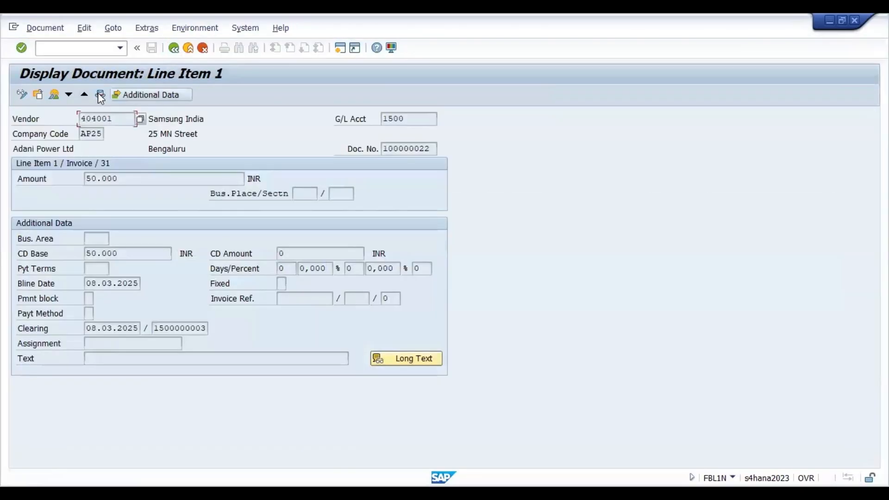
{"action": "key", "text": "F5"}
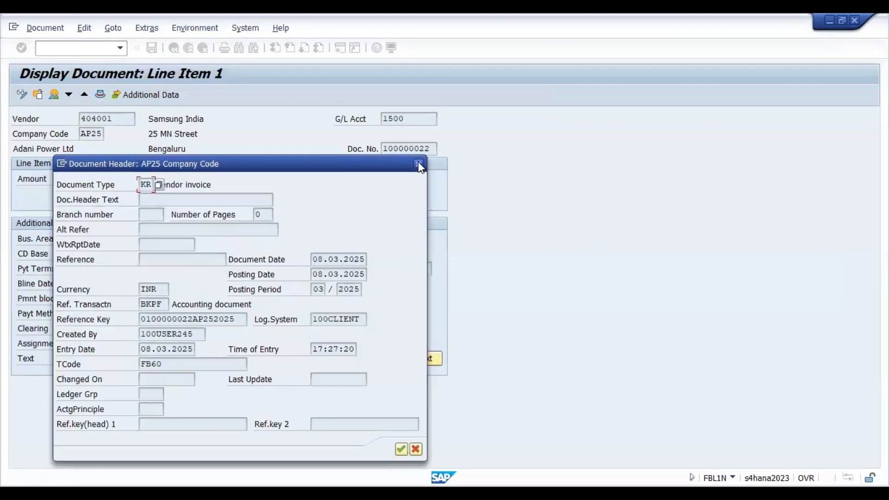
{"action": "key", "text": "Escape"}
{"action": "left_click", "coordinate": [174, 49]}
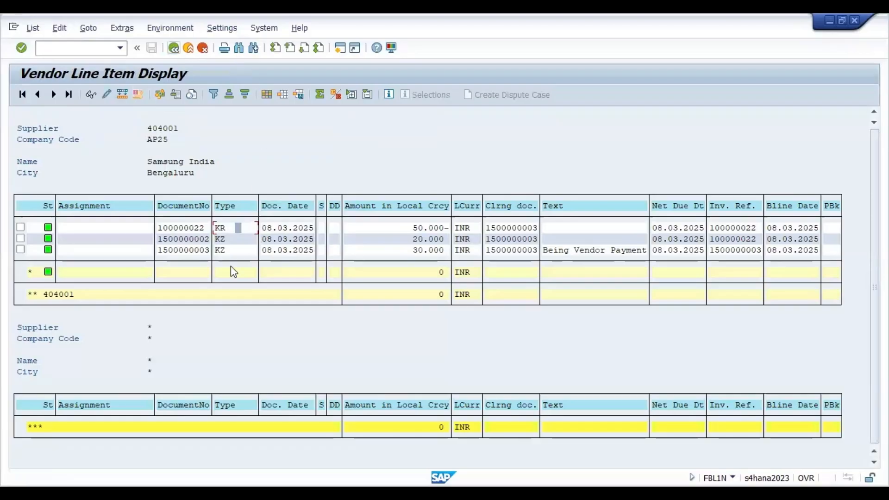
- Compare the 20000 INR payment's amount and invoice reference with the vendor invoice's document number in the list
{"action": "left_click", "coordinate": [222, 240]}
{"action": "double_click", "coordinate": [223, 242]}
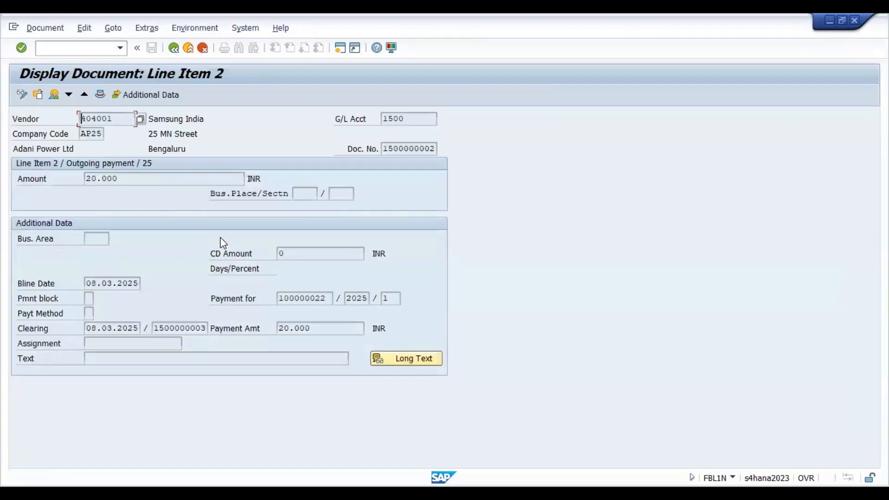
{"action": "left_click_drag", "start_coordinate": [329, 299], "coordinate": [275, 301]}
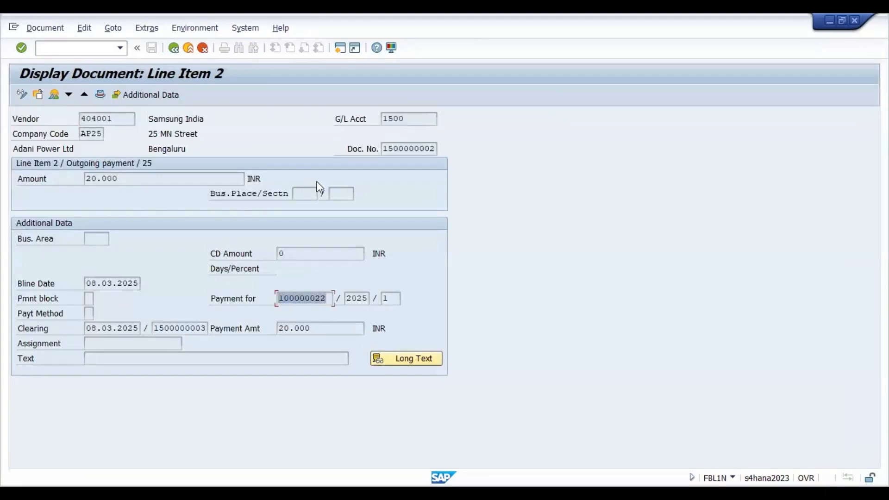
{"action": "left_click_drag", "start_coordinate": [120, 180], "coordinate": [85, 179]}
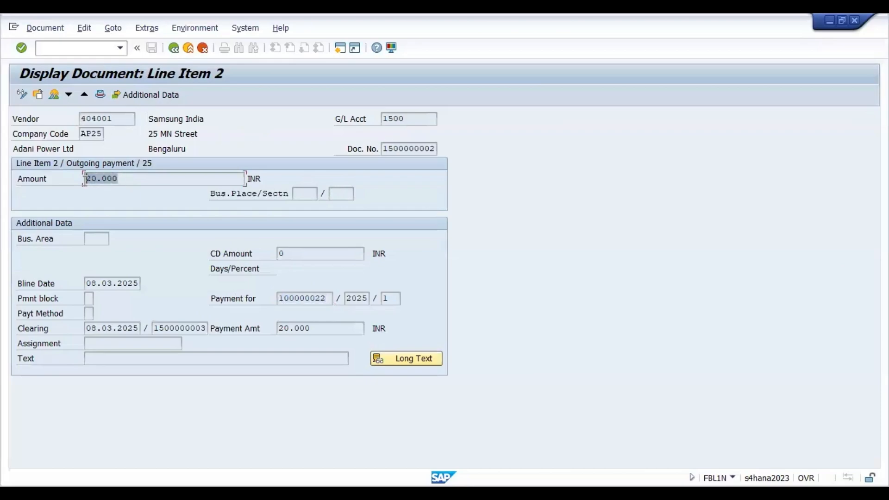
{"action": "left_click", "coordinate": [324, 299]}
{"action": "left_click_drag", "start_coordinate": [312, 301], "coordinate": [275, 304]}
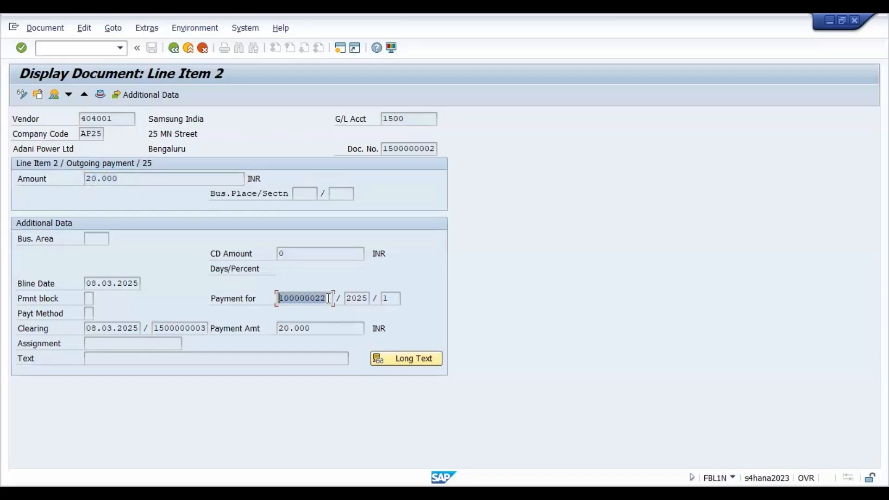
{"action": "left_click", "coordinate": [169, 46]}
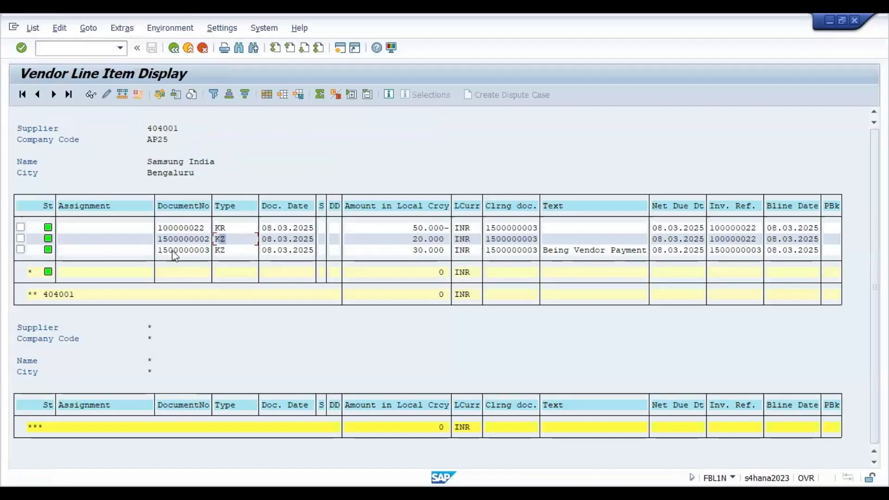
{"action": "left_click", "coordinate": [197, 228]}
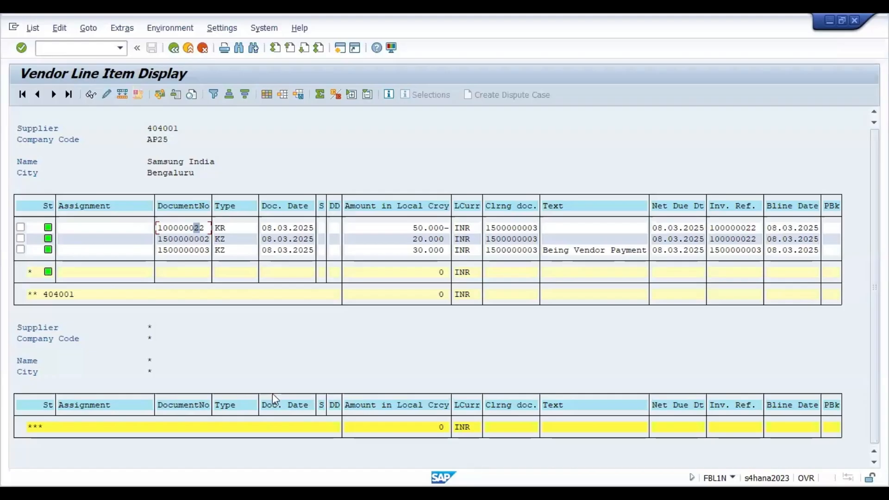
{"action": "key", "text": "alt+Tab"}
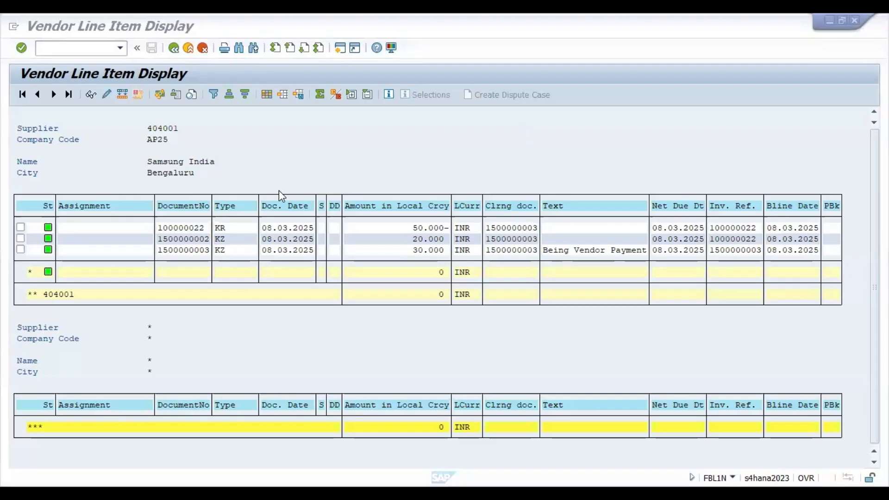
- Switch to customer invoice entry (transaction FB70) and set the company code to AP25
{"action": "left_click", "coordinate": [84, 51]}
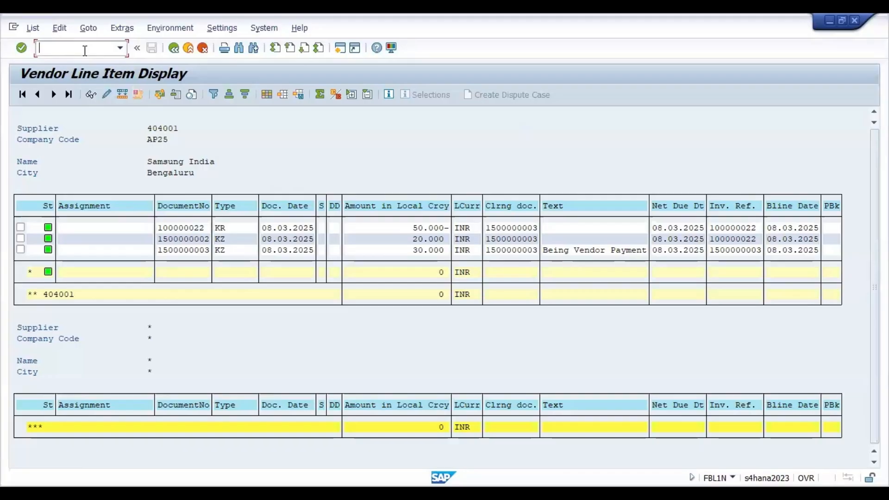
{"action": "type", "text": "/nfb70"}
{"action": "key", "text": "Return"}
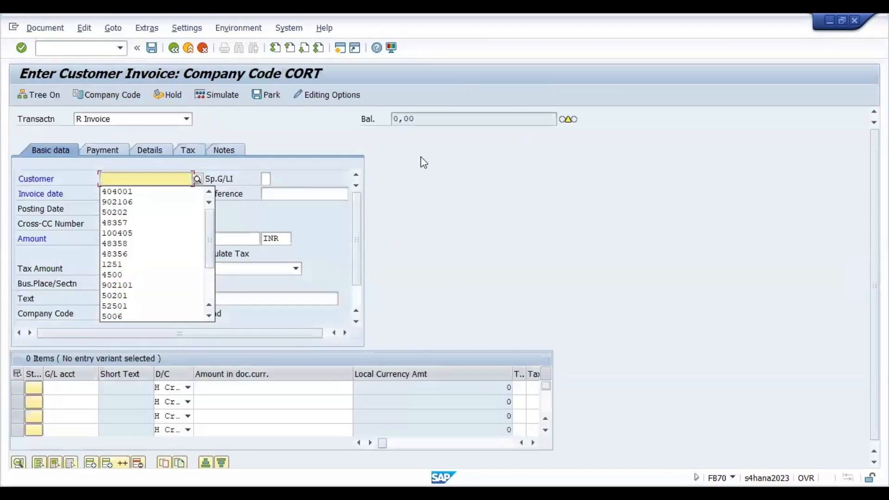
{"action": "left_click", "coordinate": [116, 94]}
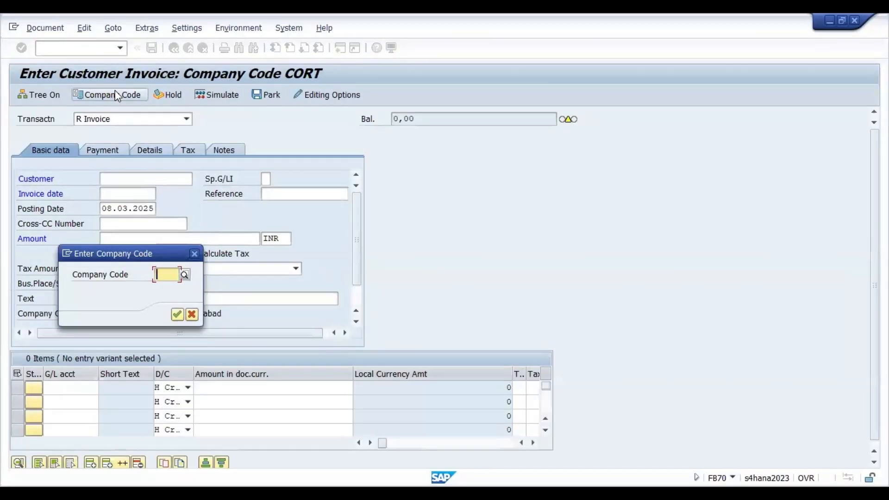
{"action": "type", "text": "AP25"}
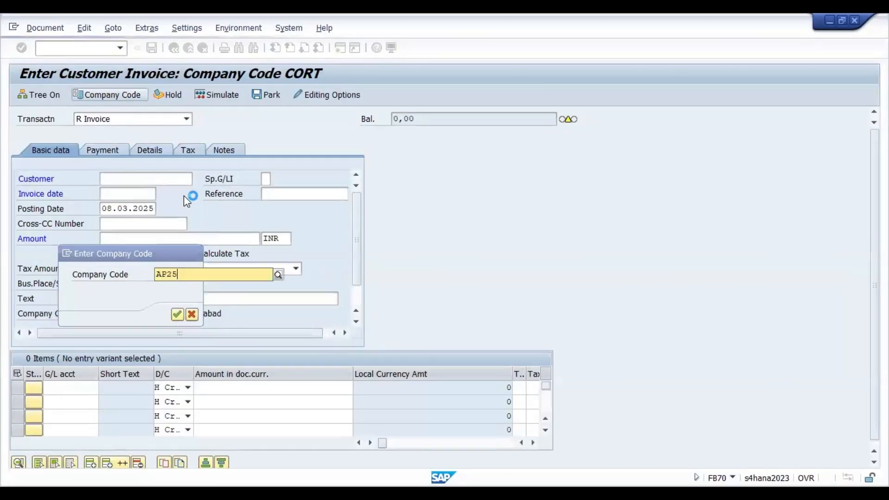
{"action": "key", "text": "Return"}
- Select the Vodafone India customer account for the new invoice from the customer search results
{"action": "left_click", "coordinate": [159, 179]}
{"action": "left_click", "coordinate": [196, 180]}
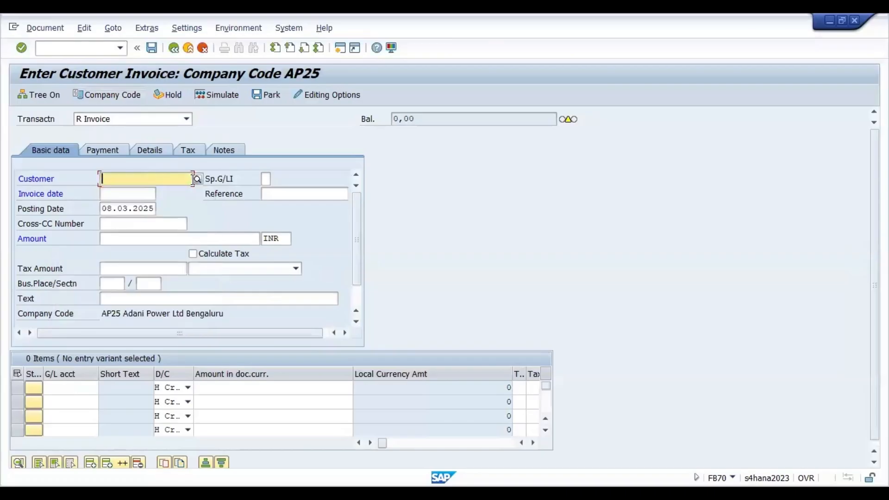
{"action": "left_click", "coordinate": [196, 180]}
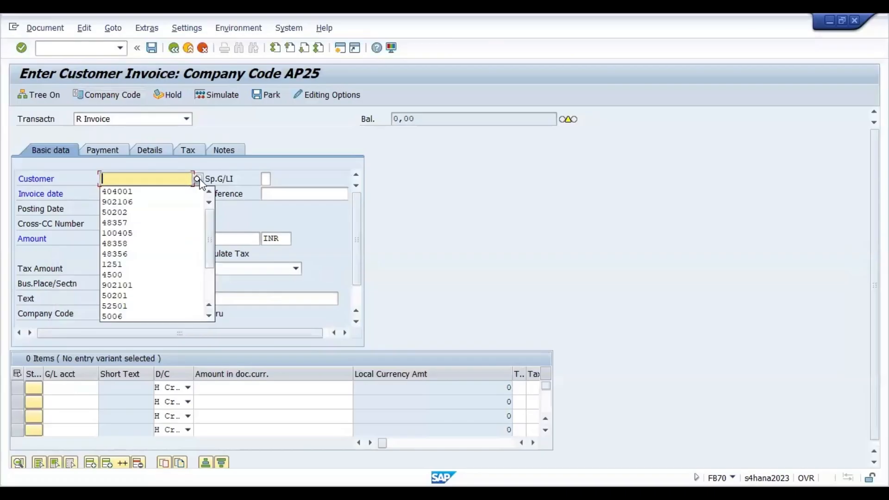
{"action": "left_click", "coordinate": [198, 179]}
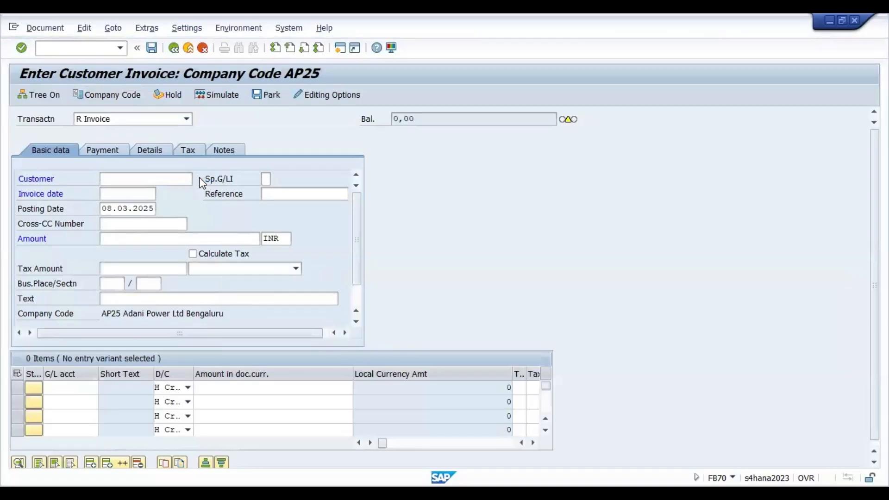
{"action": "key", "text": "Return"}
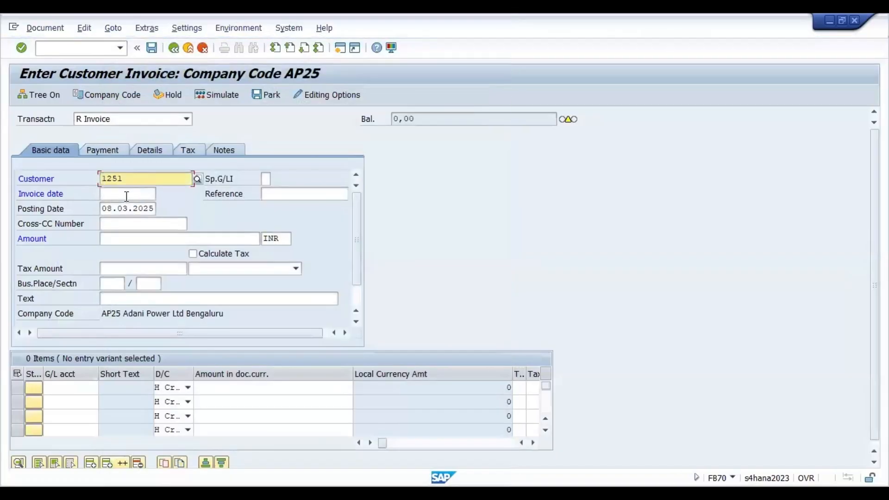
- Set the customer invoice date to 08.03.2025 and the amount to 65000 INR
{"action": "left_click", "coordinate": [126, 195]}
{"action": "left_click", "coordinate": [121, 203]}
{"action": "left_click", "coordinate": [133, 234]}
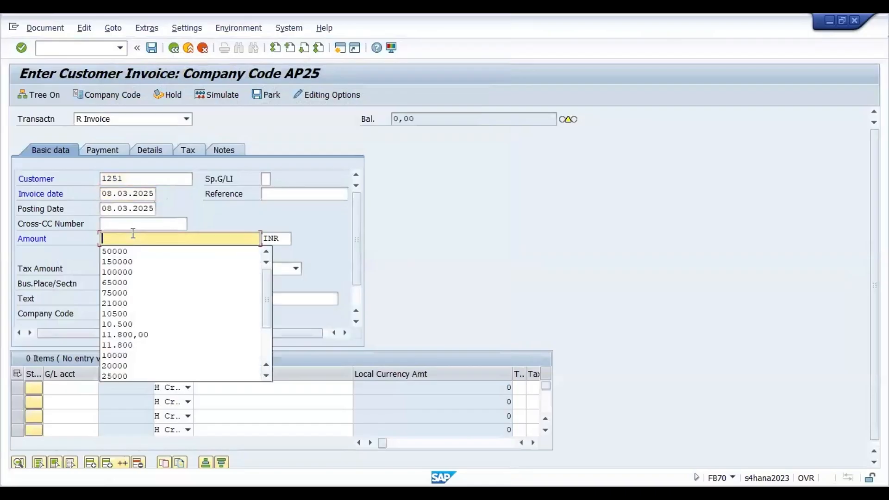
{"action": "type", "text": "5"}
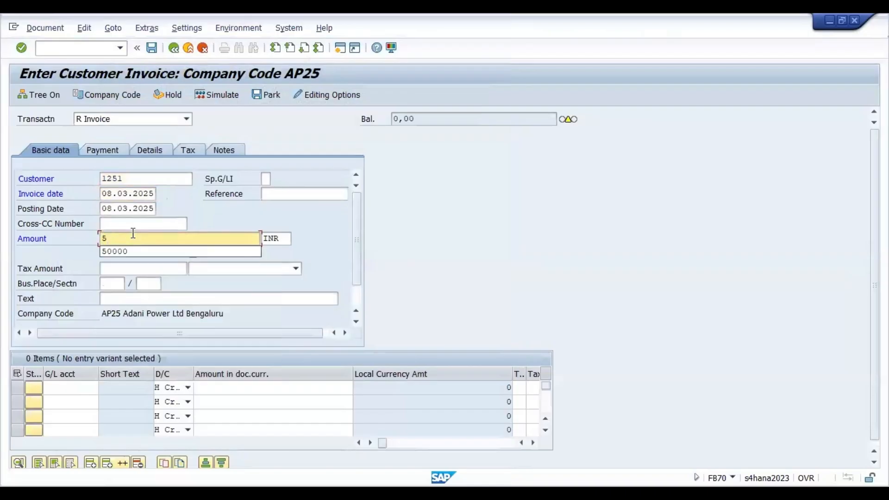
{"action": "key", "text": "BackSpace"}
{"action": "type", "text": "60000"}
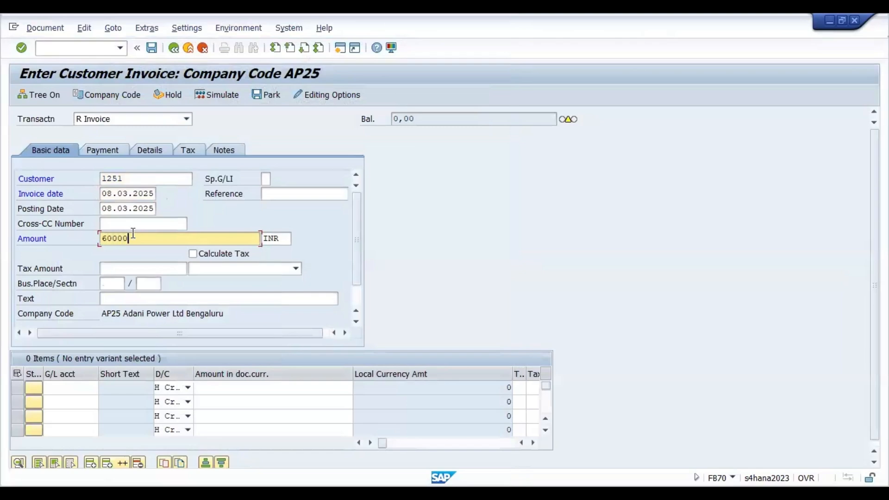
{"action": "key", "text": "BackSpace"}
{"action": "key", "text": "BackSpace"}
{"action": "key", "text": "BackSpace"}
{"action": "key", "text": "BackSpace"}
{"action": "type", "text": "5000"}
- Add a credit line of 65000 INR on the Sales A/C ledger account of company code AP25 and post the customer invoice
{"action": "left_click", "coordinate": [78, 388]}
{"action": "left_click", "coordinate": [107, 393]}
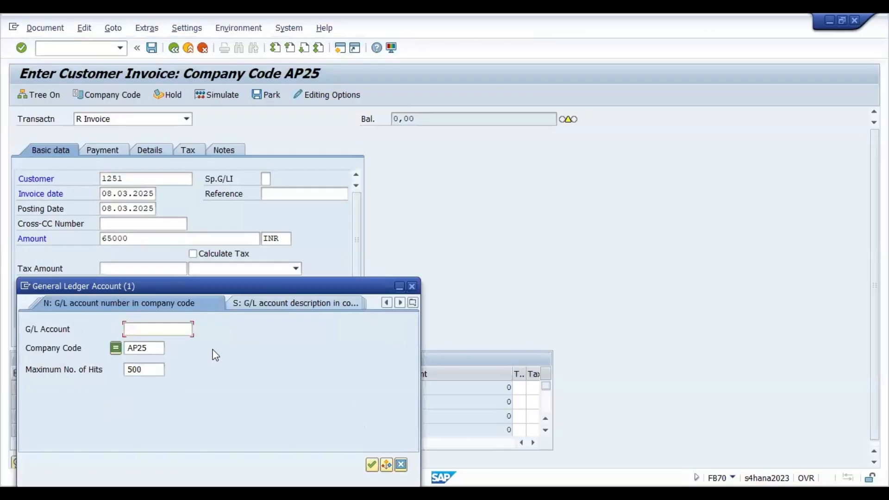
{"action": "left_click", "coordinate": [156, 349]}
{"action": "key", "text": "Return"}
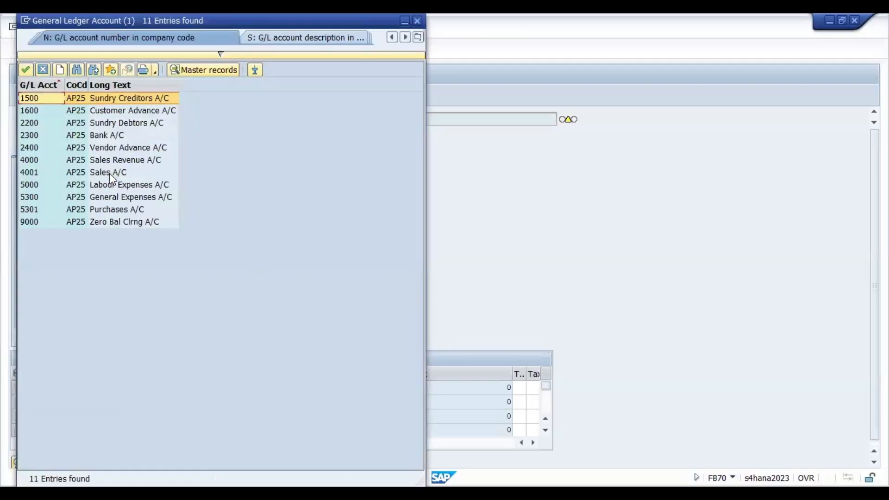
{"action": "double_click", "coordinate": [112, 174]}
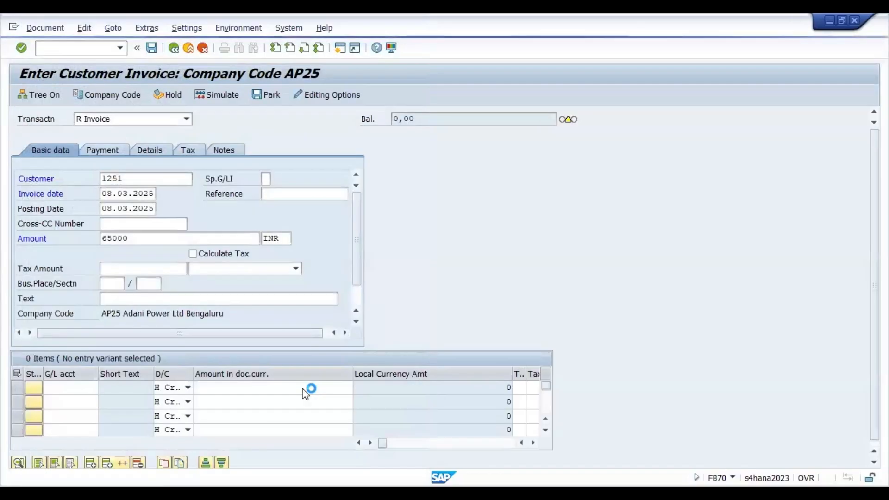
{"action": "left_click", "coordinate": [303, 388]}
{"action": "type", "text": "65000"}
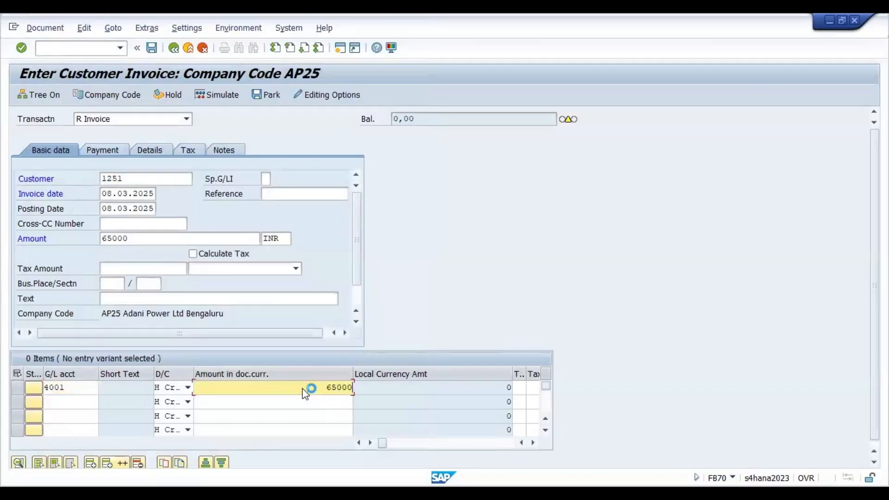
{"action": "key", "text": "Return"}
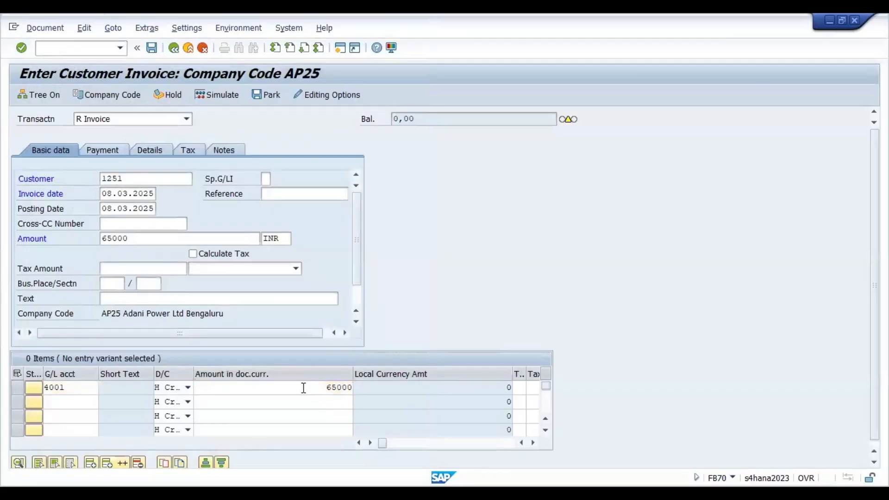
{"action": "left_click", "coordinate": [152, 49]}
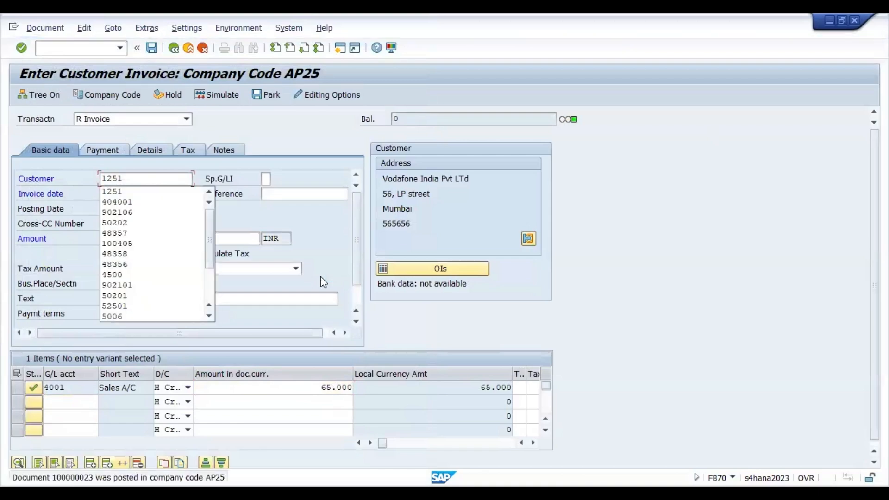
- Switch from customer invoice entry to the customer line item display (transaction FBL5N)
{"action": "left_click", "coordinate": [309, 370]}
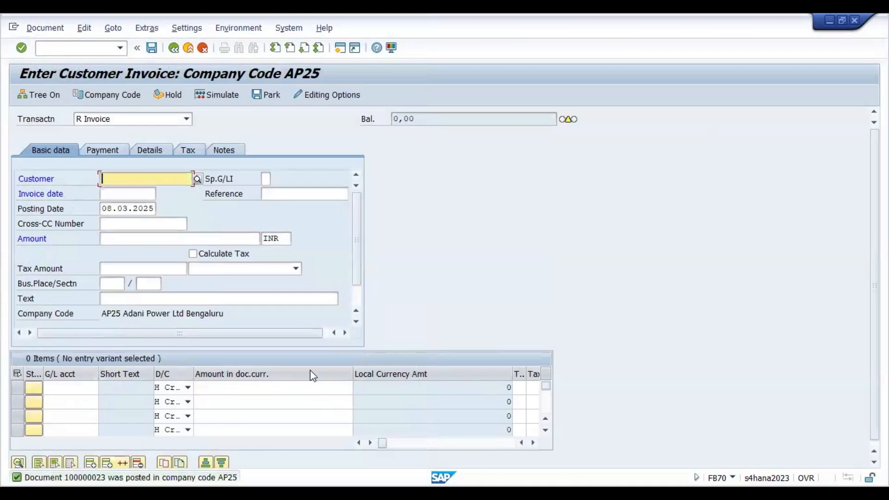
{"action": "left_click", "coordinate": [78, 48]}
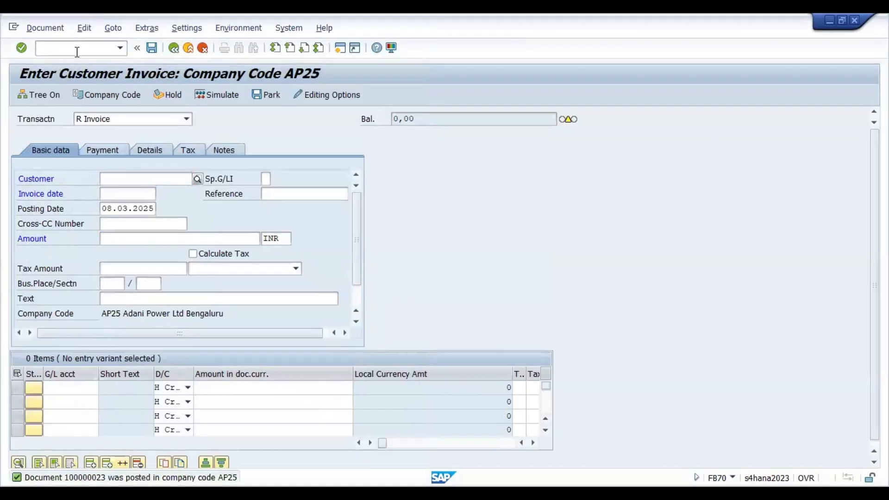
{"action": "type", "text": "/nbl"}
{"action": "key", "text": "BackSpace"}
{"action": "key", "text": "BackSpace"}
{"action": "type", "text": "fbl5n"}
{"action": "key", "text": "Return"}
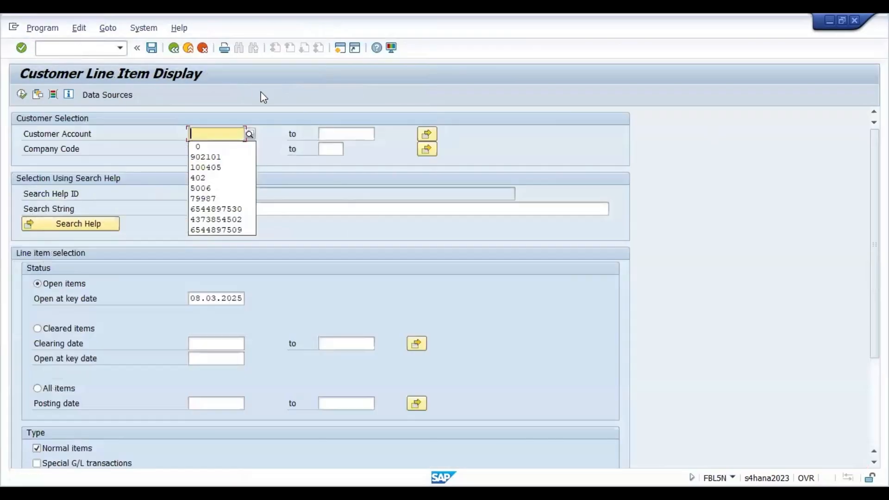
- Display all customer line items of company code AP25 with posting date 08.03.2025
{"action": "left_click", "coordinate": [260, 91]}
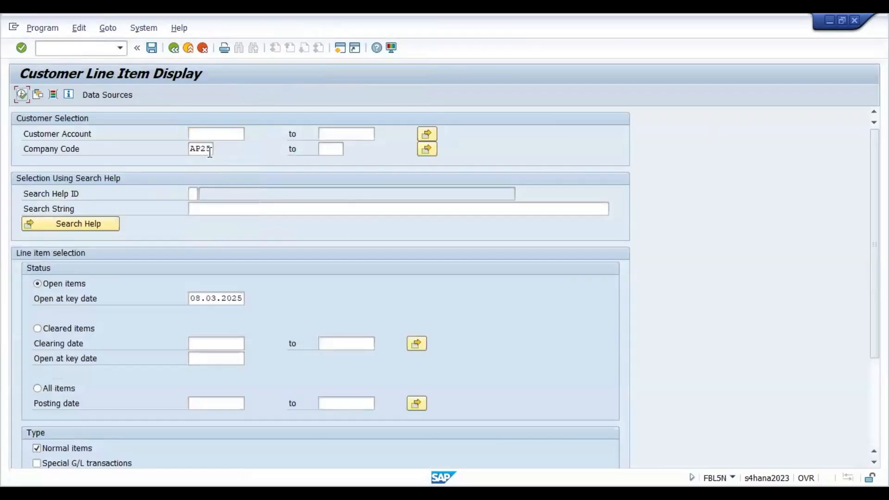
{"action": "left_click", "coordinate": [65, 392]}
{"action": "left_click", "coordinate": [237, 406]}
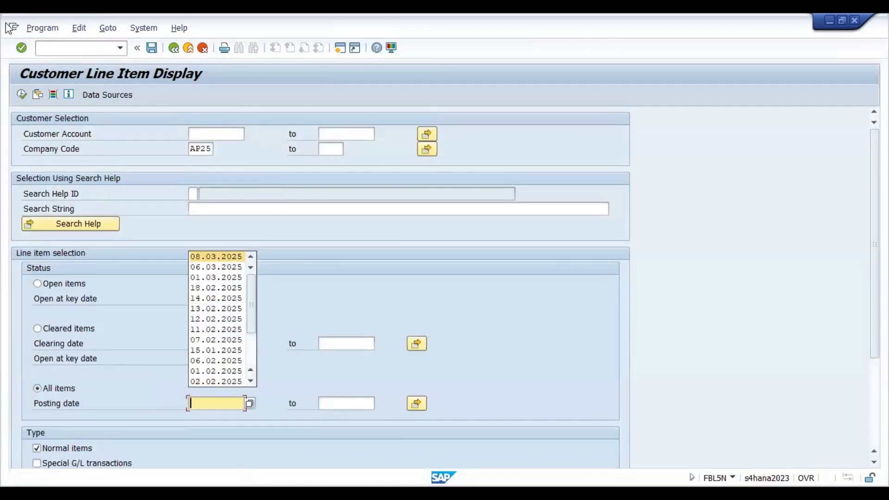
{"action": "left_click", "coordinate": [215, 256]}
{"action": "left_click", "coordinate": [24, 99]}
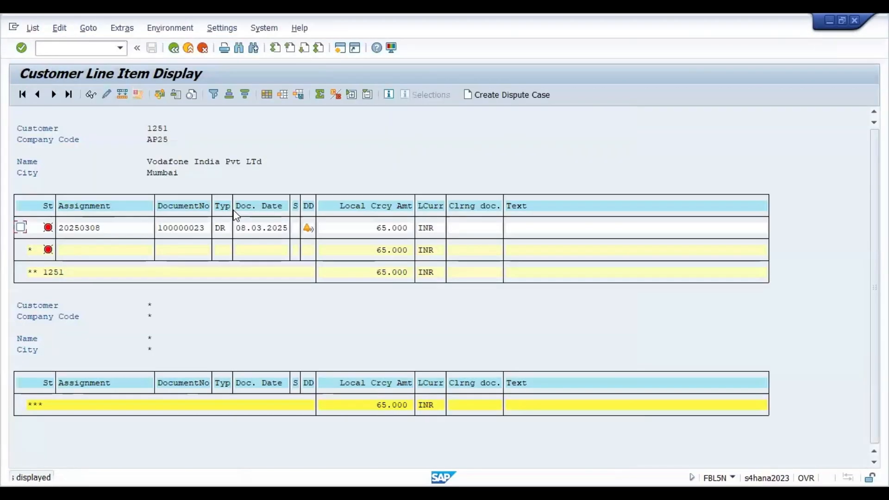
{"action": "left_click", "coordinate": [259, 228]}
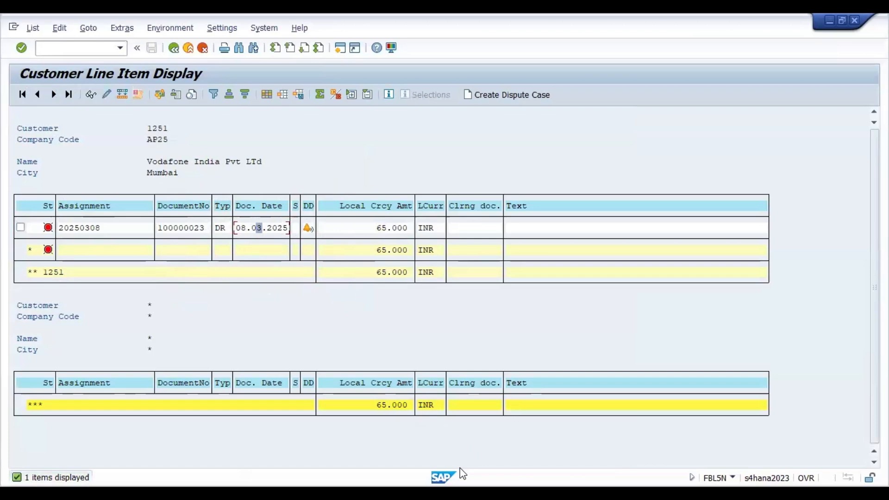
- Switch to the other SAP session and open incoming payment posting (transaction F-28)
{"action": "key", "text": "alt+Tab"}
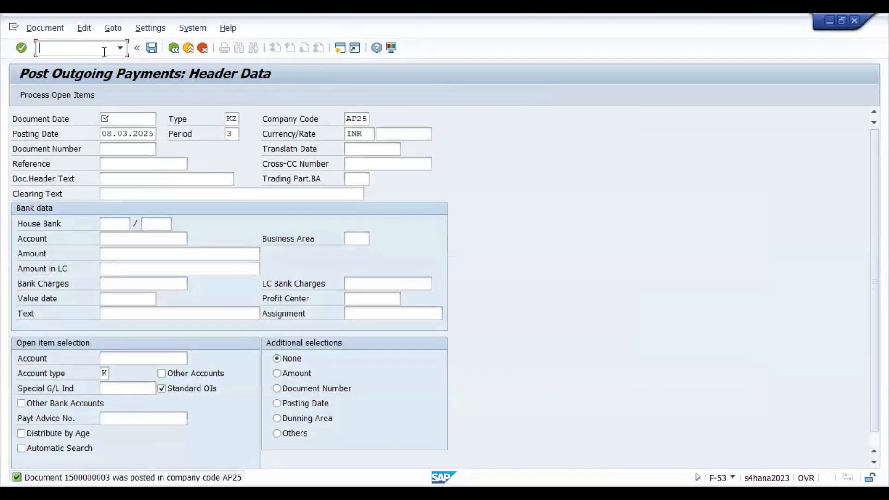
{"action": "type", "text": "/nf-28"}
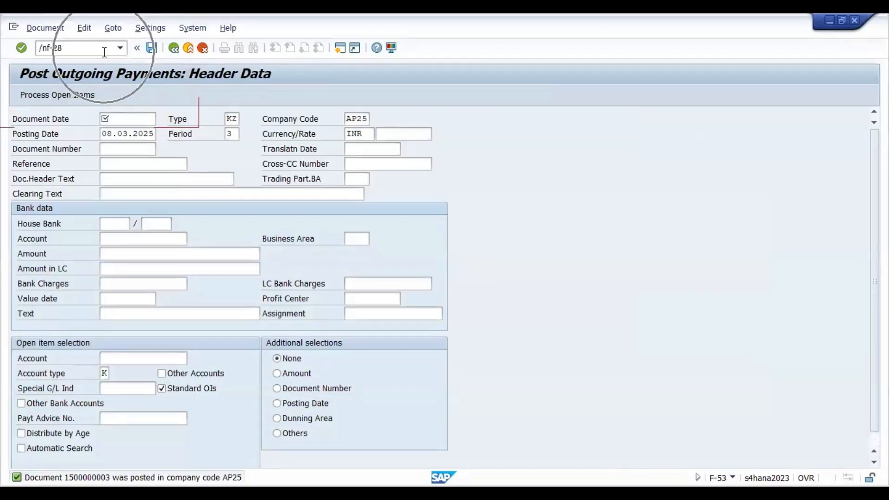
{"action": "key", "text": "Return"}
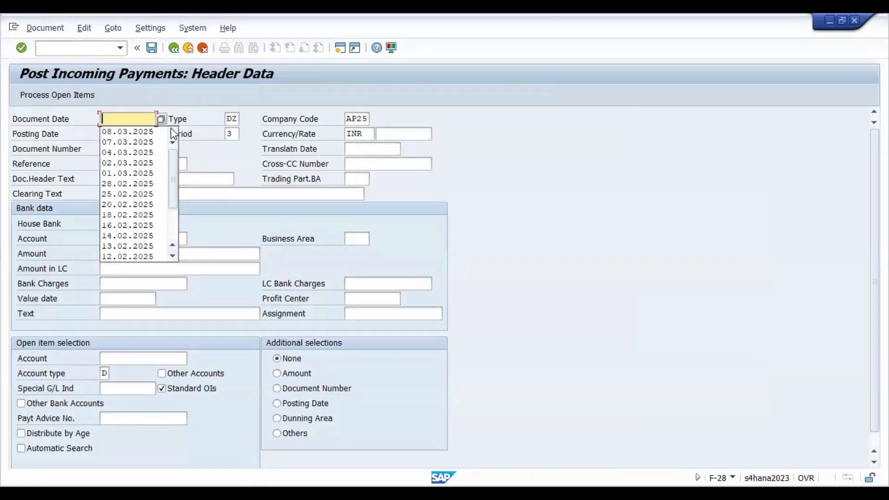
- Set the document date to 08.03.2025 and the clearing text to "Being customer payment received"
{"action": "key", "text": "Down"}
{"action": "key", "text": "Return"}
{"action": "left_click", "coordinate": [116, 193]}
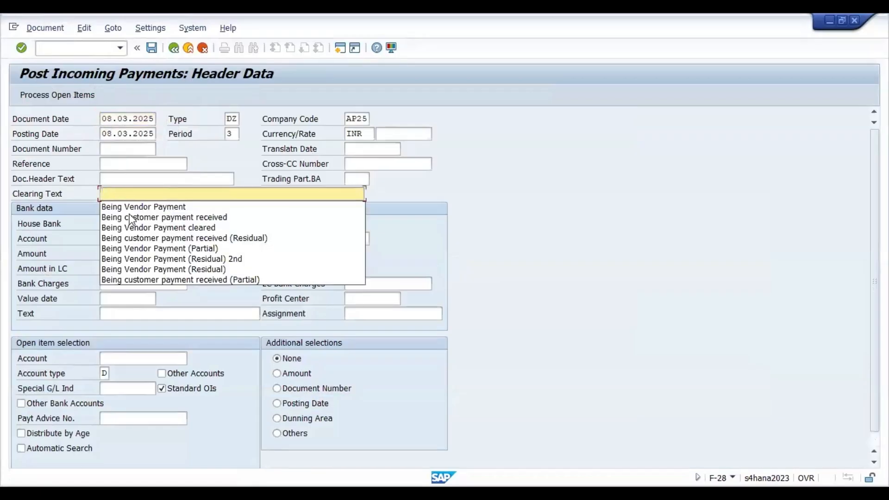
{"action": "left_click", "coordinate": [147, 217]}
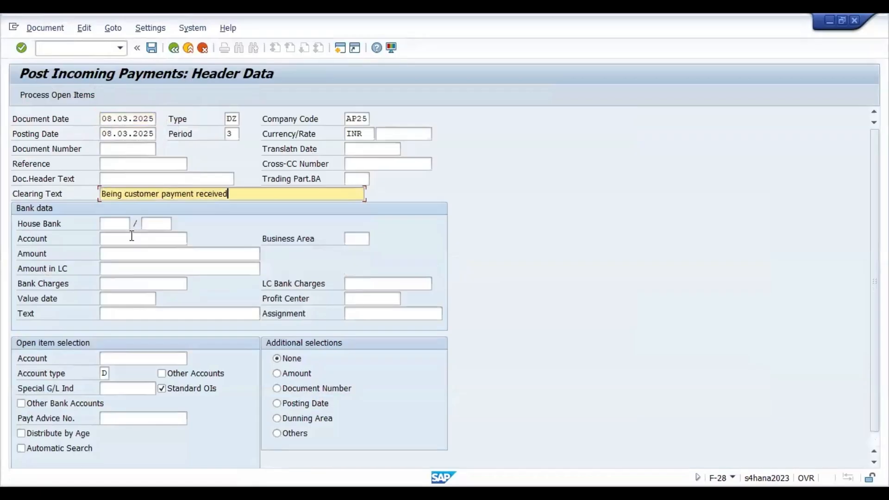
- Fill in the bank data with G/L account 2300 and an amount of 25000 INR
{"action": "left_click", "coordinate": [131, 239]}
{"action": "left_click", "coordinate": [126, 254]}
{"action": "left_click", "coordinate": [126, 253]}
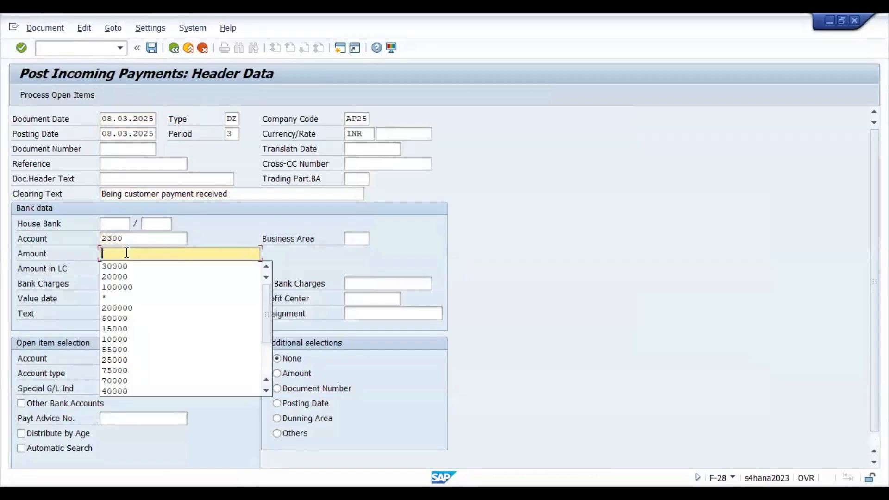
{"action": "type", "text": "250000"}
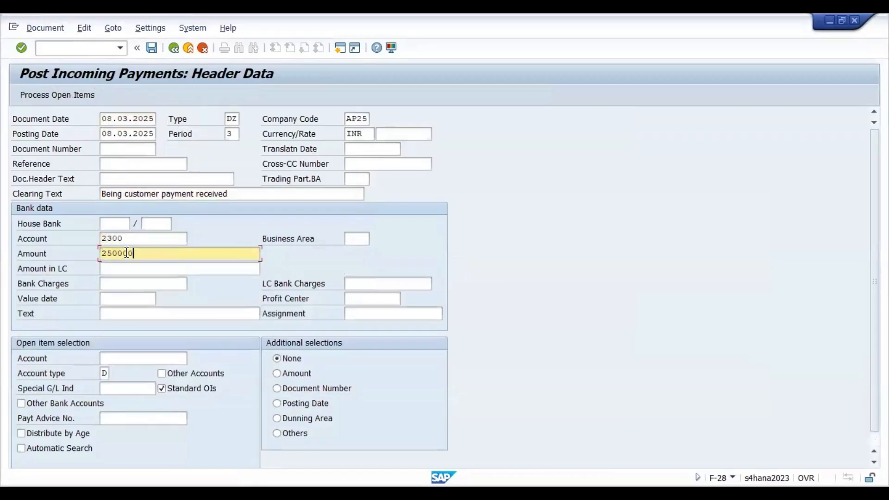
{"action": "key", "text": "BackSpace"}
{"action": "double_click", "coordinate": [110, 253]}
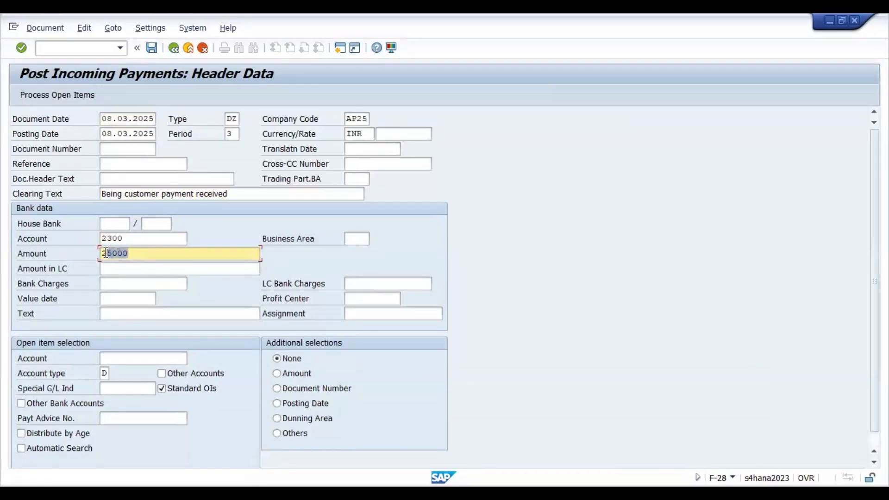
{"action": "left_click", "coordinate": [137, 254]}
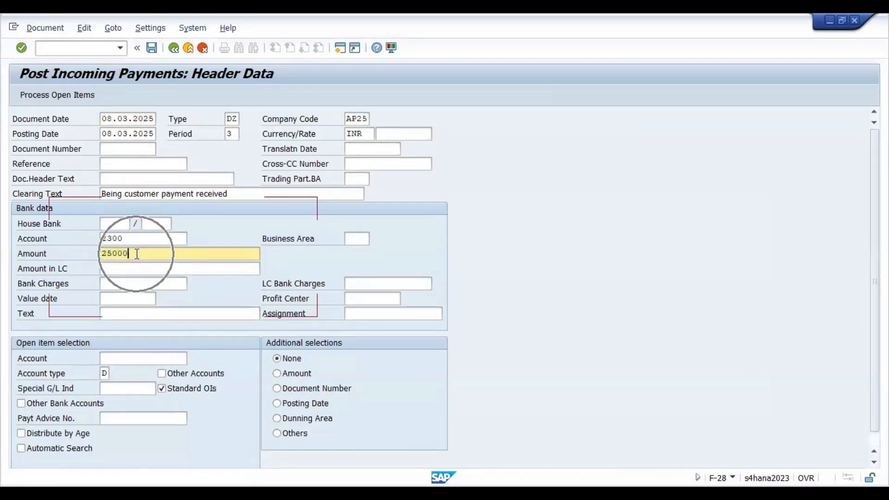
- Choose the Vodafone India customer account for open item selection and process its open items
{"action": "left_click", "coordinate": [139, 358]}
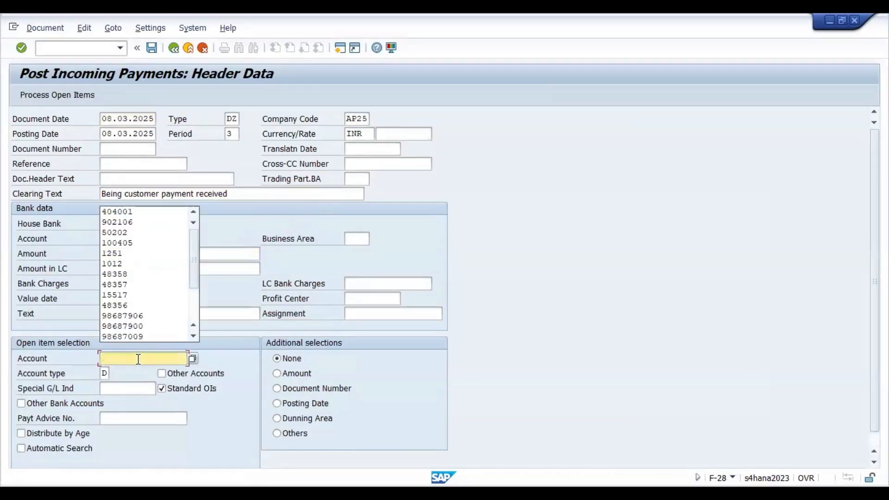
{"action": "left_click", "coordinate": [196, 359]}
{"action": "left_click", "coordinate": [193, 359]}
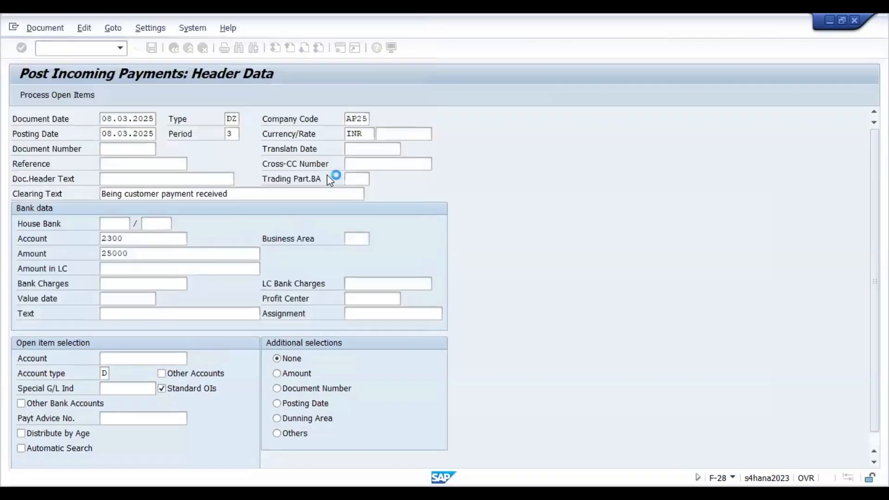
{"action": "left_click", "coordinate": [61, 101]}
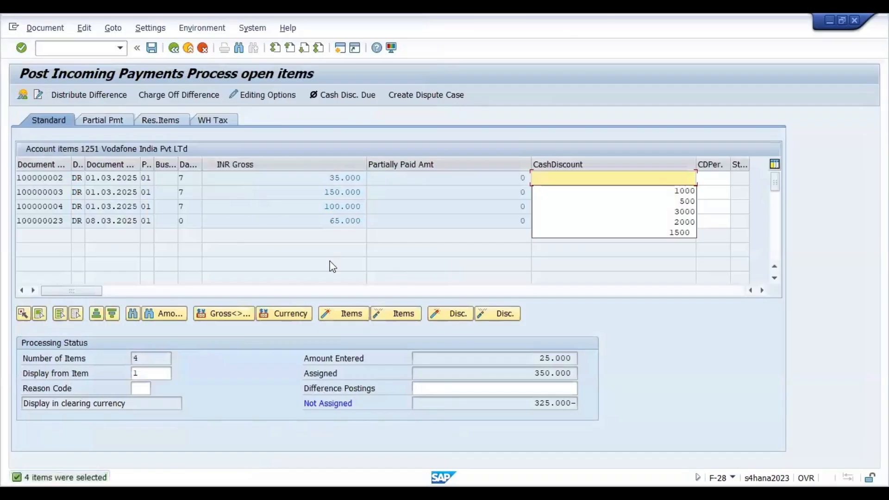
- Deactivate the 35000, 150000 and 100000 INR open items so only the 65000 INR invoice is assigned
{"action": "left_click", "coordinate": [322, 191]}
{"action": "double_click", "coordinate": [321, 192]}
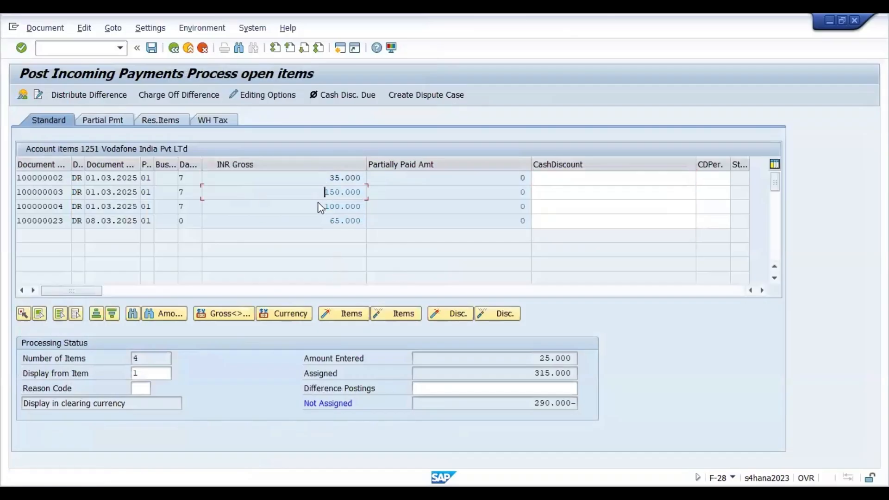
{"action": "double_click", "coordinate": [319, 207]}
{"action": "left_click_drag", "start_coordinate": [320, 220], "coordinate": [373, 221]}
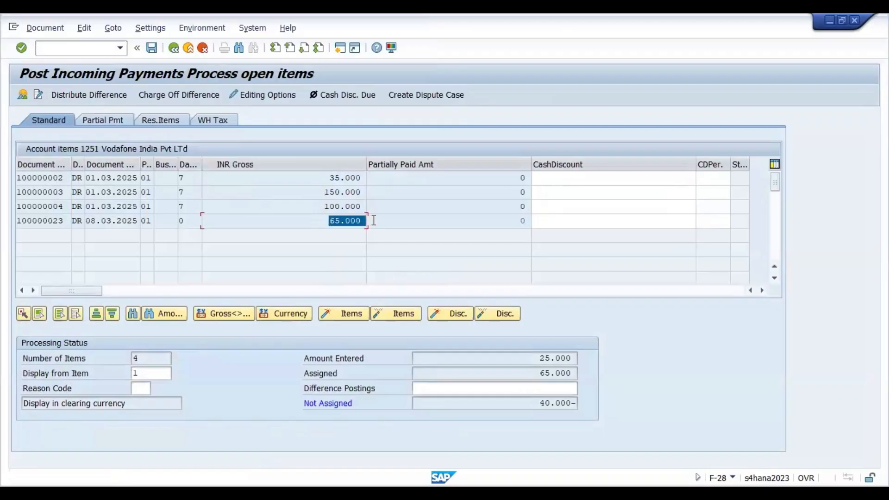
{"action": "left_click", "coordinate": [313, 220]}
- Compare the entered and assigned amounts, and create a 40000 INR residual item on the 65000 INR invoice
{"action": "left_click_drag", "start_coordinate": [534, 372], "coordinate": [579, 376]}
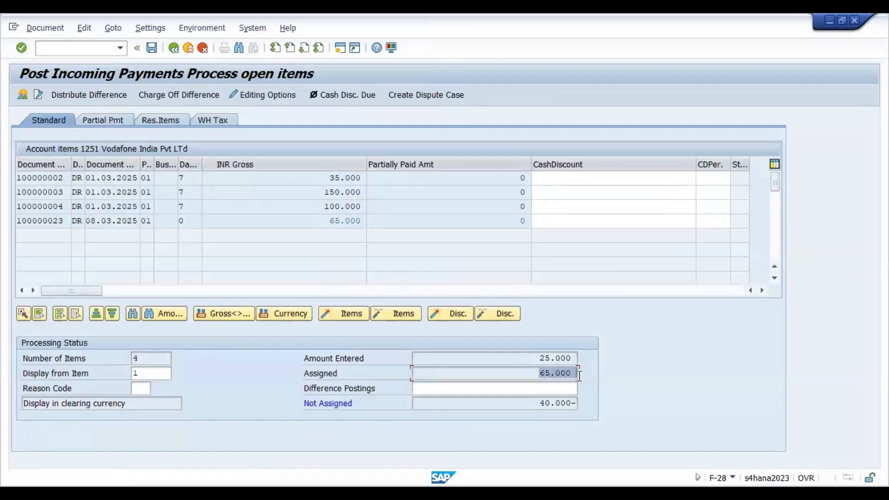
{"action": "left_click", "coordinate": [551, 359]}
{"action": "left_click_drag", "start_coordinate": [551, 359], "coordinate": [576, 359]}
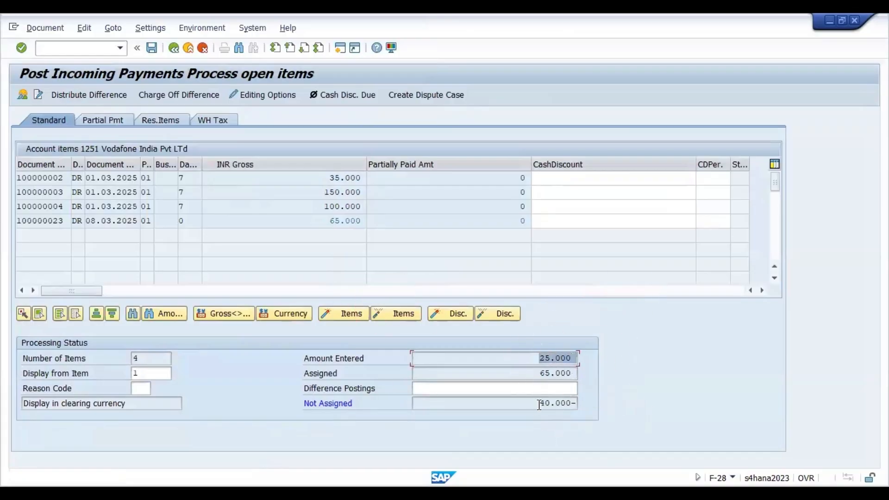
{"action": "left_click_drag", "start_coordinate": [539, 403], "coordinate": [576, 404]}
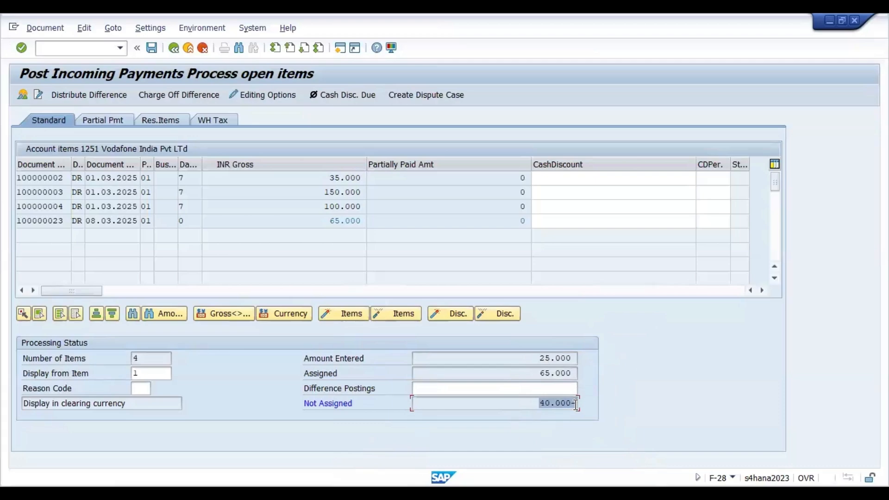
{"action": "left_click", "coordinate": [165, 123]}
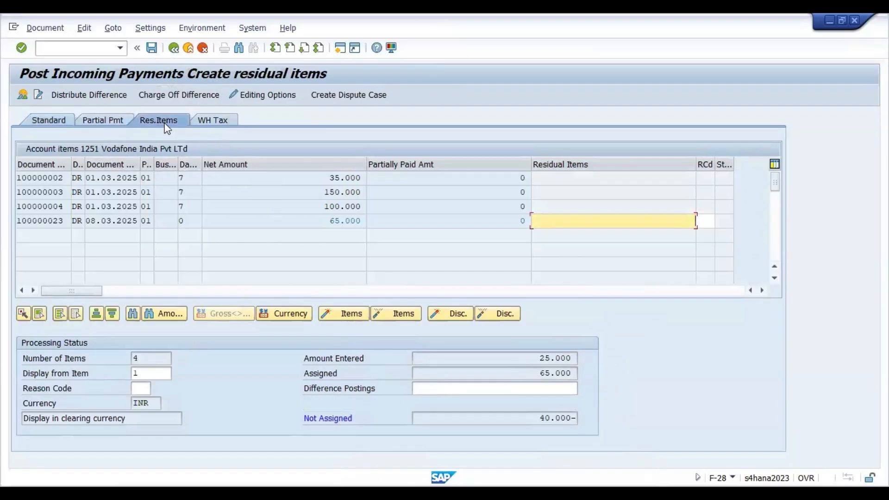
{"action": "double_click", "coordinate": [625, 221]}
{"action": "left_click", "coordinate": [582, 418]}
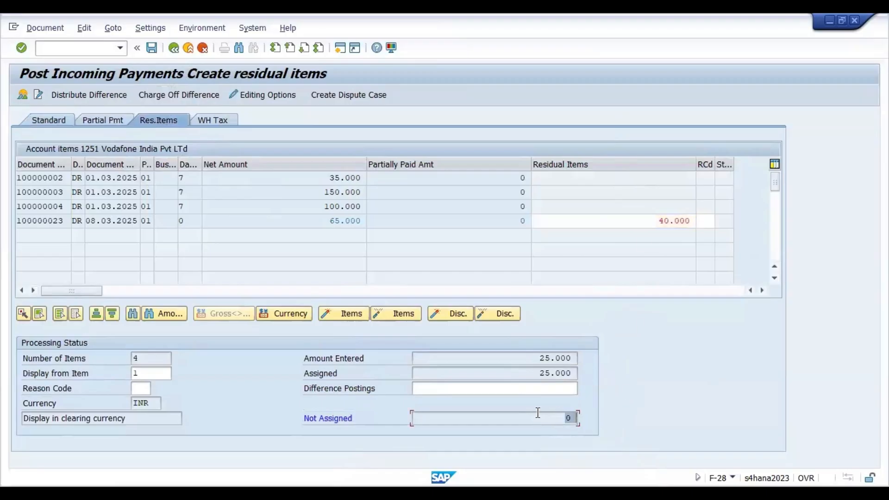
{"action": "left_click", "coordinate": [590, 420]}
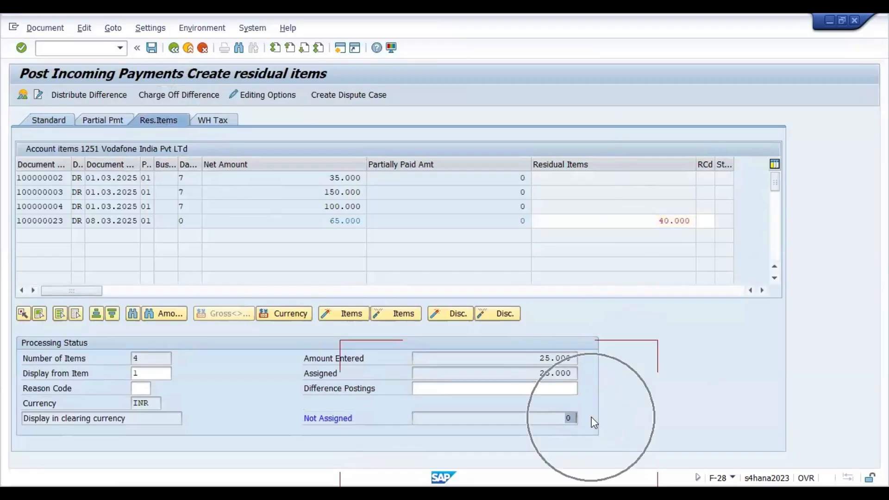
- Review the invoice, payment and residual amounts, and post the incoming payment
{"action": "left_click_drag", "start_coordinate": [646, 221], "coordinate": [700, 218]}
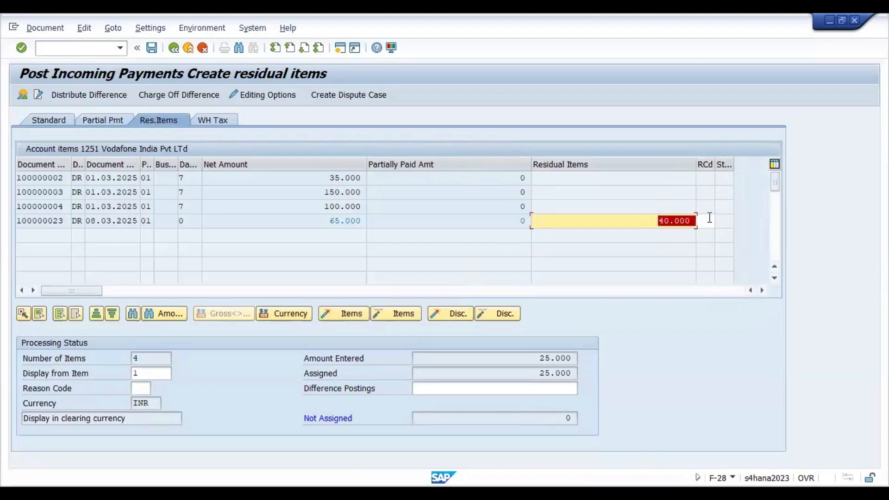
{"action": "left_click_drag", "start_coordinate": [328, 221], "coordinate": [365, 219]}
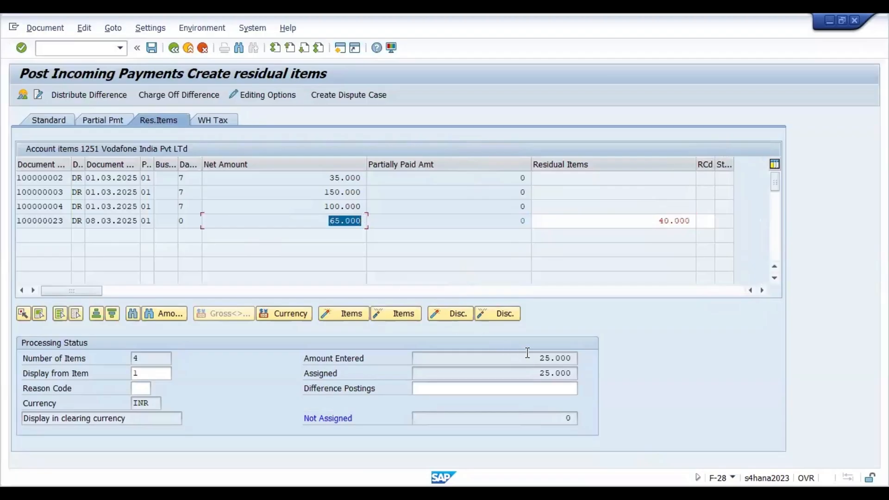
{"action": "left_click", "coordinate": [582, 358]}
{"action": "double_click", "coordinate": [581, 358]}
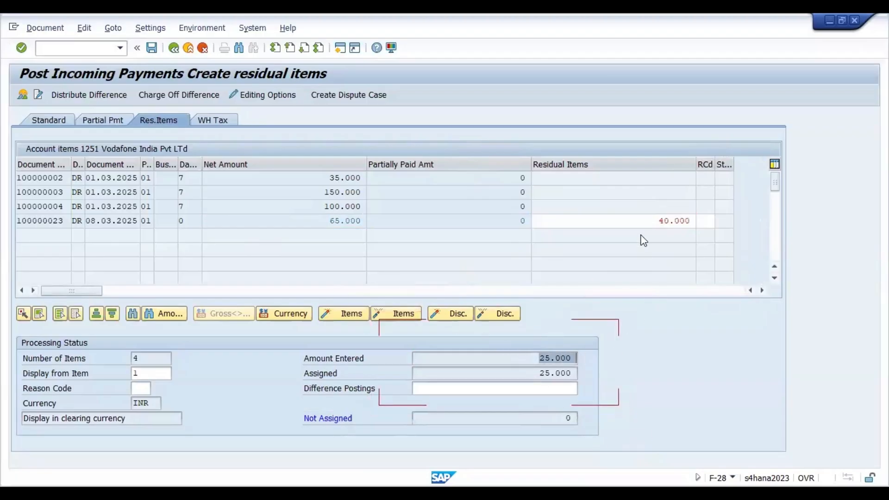
{"action": "left_click_drag", "start_coordinate": [651, 216], "coordinate": [704, 216]}
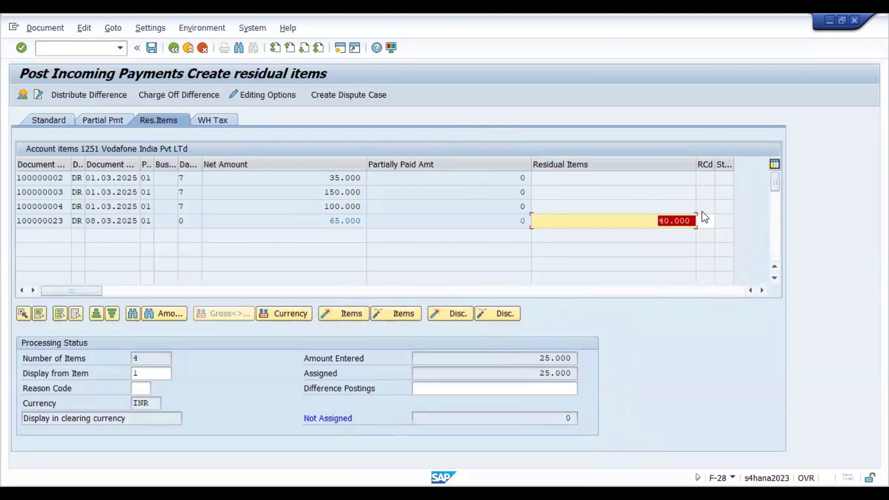
{"action": "left_click", "coordinate": [153, 50]}
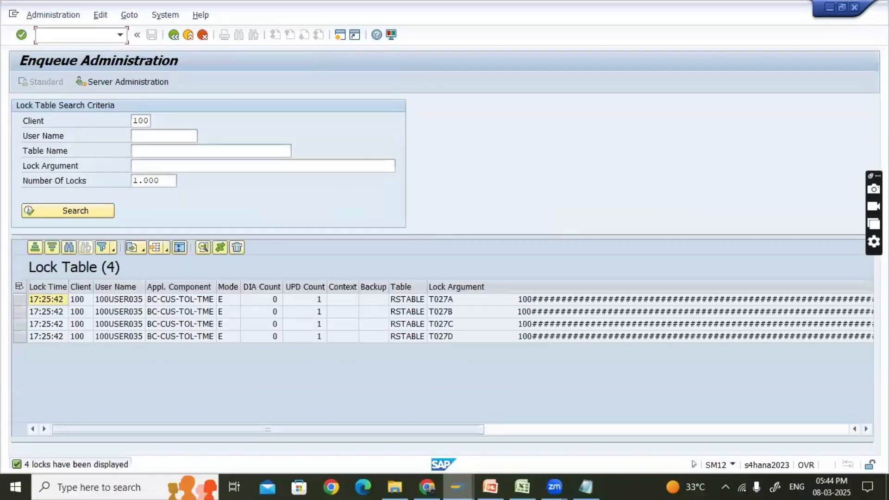
- Open the posting key configuration list (transaction OB41)
{"action": "type", "text": "/nl"}
{"action": "key", "text": "BackSpace"}
{"action": "key", "text": "BackSpace"}
{"action": "type", "text": "nosm12"}
{"action": "key", "text": "Return"}
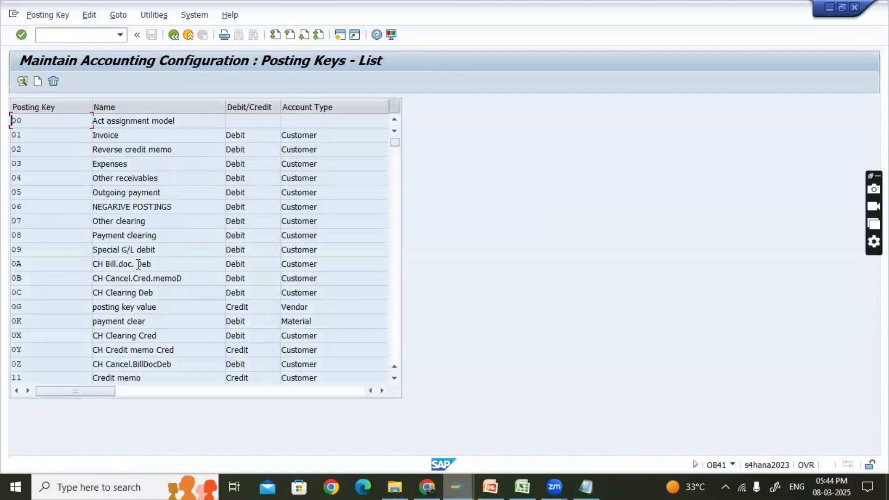
- Open the details of posting key 06 for customer debits and try to maintain its field status
{"action": "left_click", "coordinate": [139, 264]}
{"action": "left_click", "coordinate": [122, 206]}
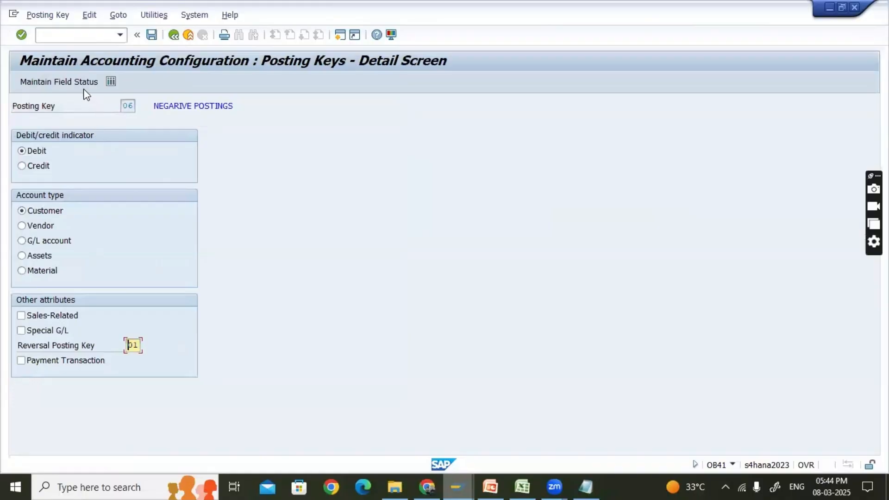
{"action": "left_click", "coordinate": [75, 80]}
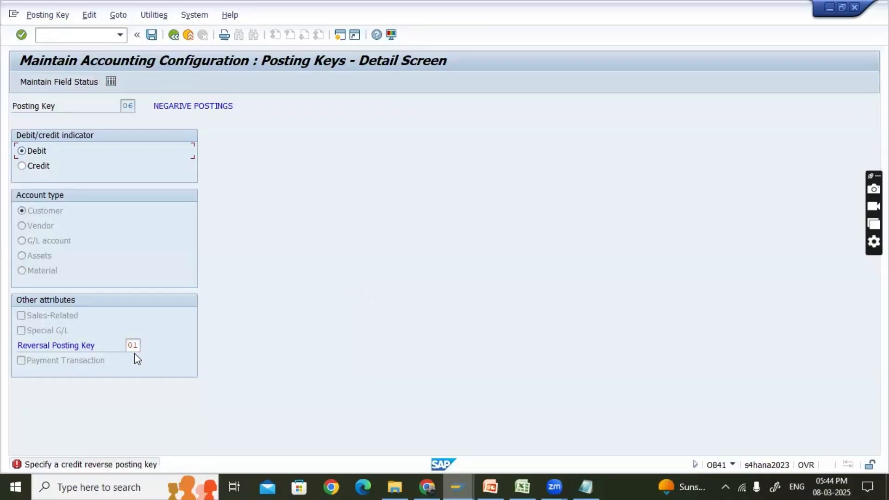
{"action": "left_click", "coordinate": [68, 83]}
{"action": "key", "text": "Delete"}
{"action": "key", "text": "Return"}
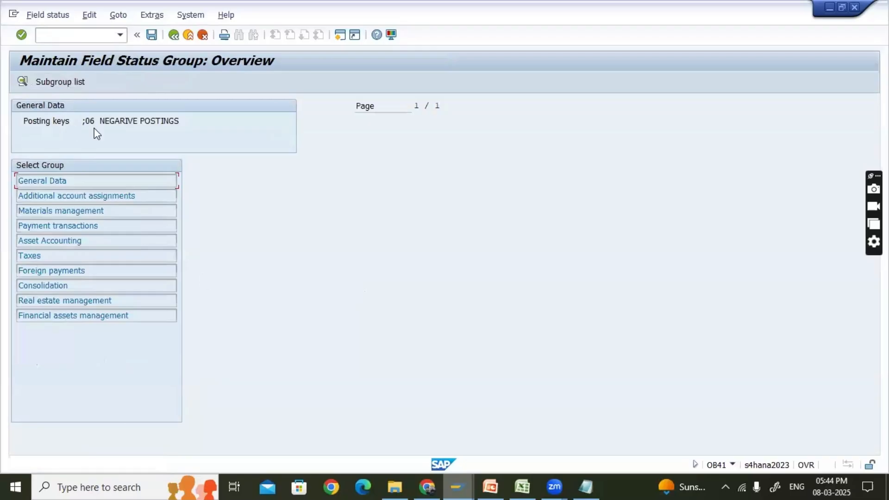
{"action": "left_click", "coordinate": [174, 34]}
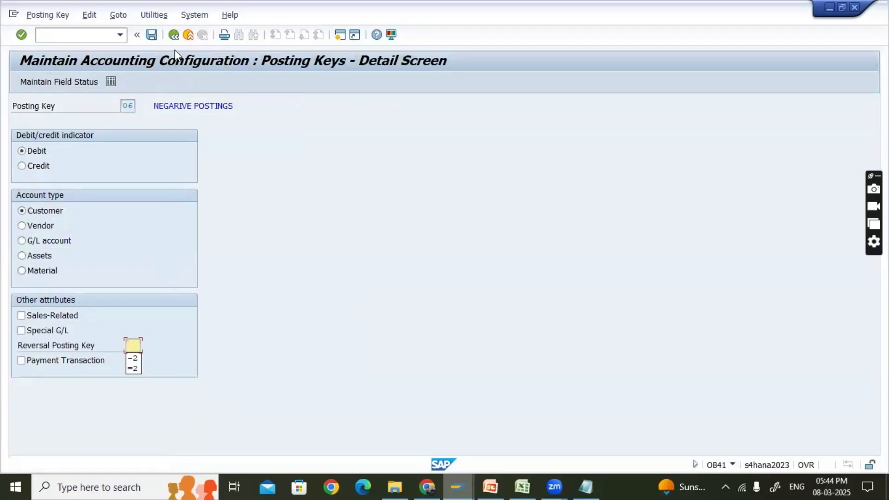
{"action": "left_click", "coordinate": [174, 35]}
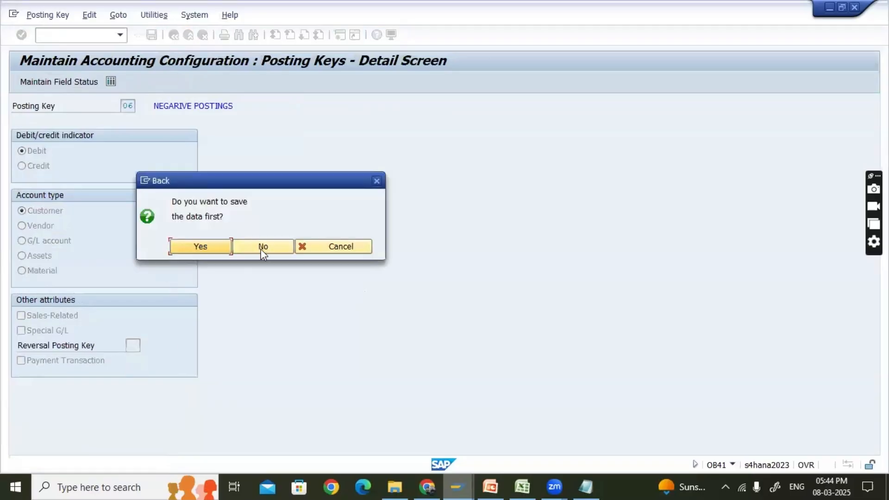
{"action": "left_click", "coordinate": [262, 248]}
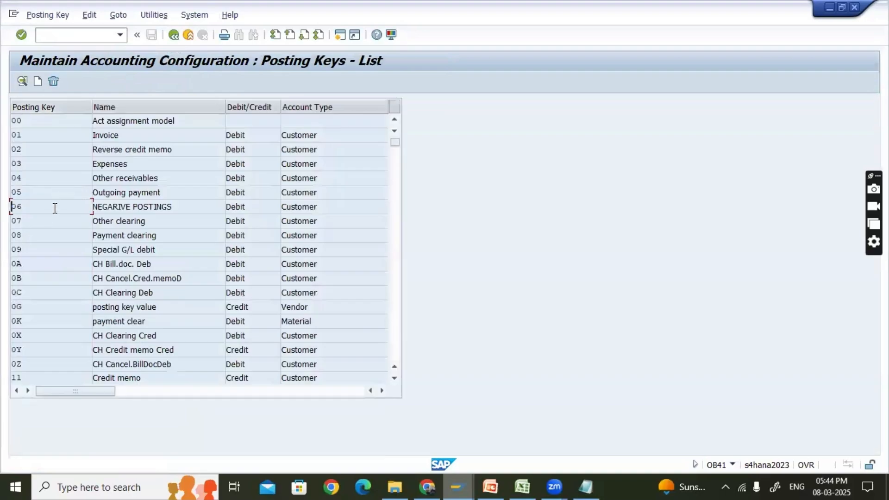
- Clear the reversal posting key of posting key 06 and save the change to the proposed customizing request
{"action": "double_click", "coordinate": [131, 211]}
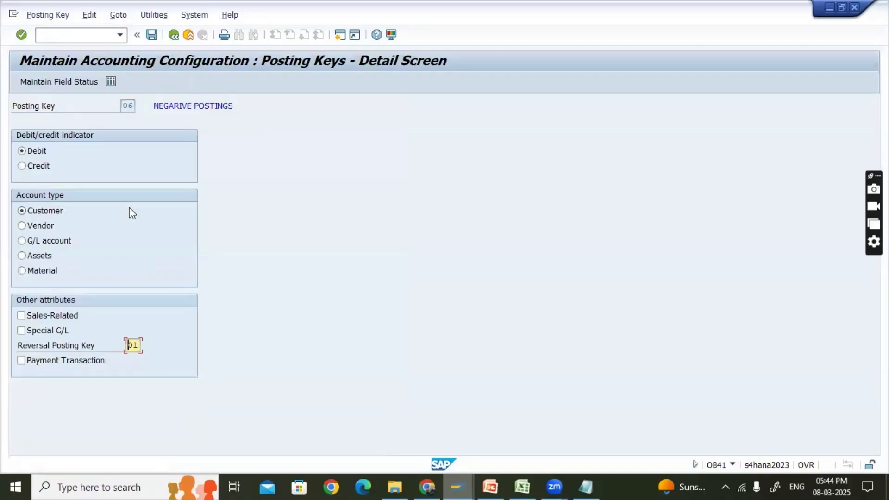
{"action": "left_click", "coordinate": [82, 83]}
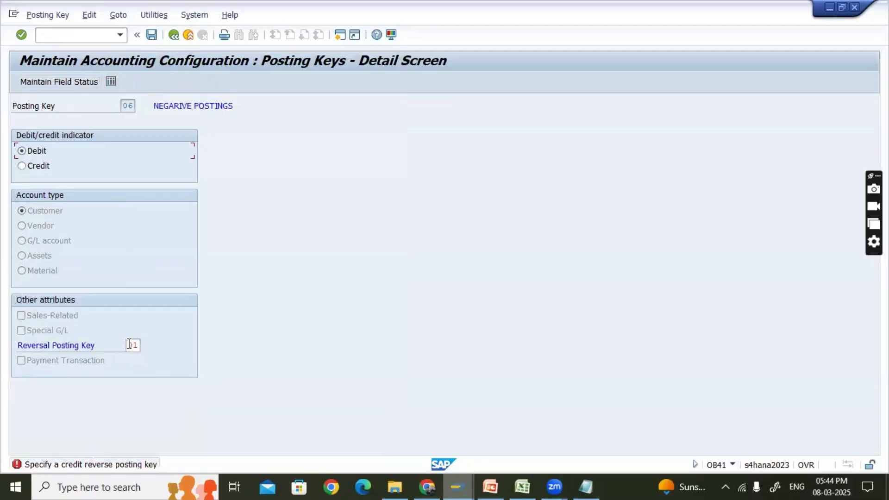
{"action": "left_click_drag", "start_coordinate": [126, 344], "coordinate": [151, 342]}
{"action": "key", "text": "Delete"}
{"action": "key", "text": "Return"}
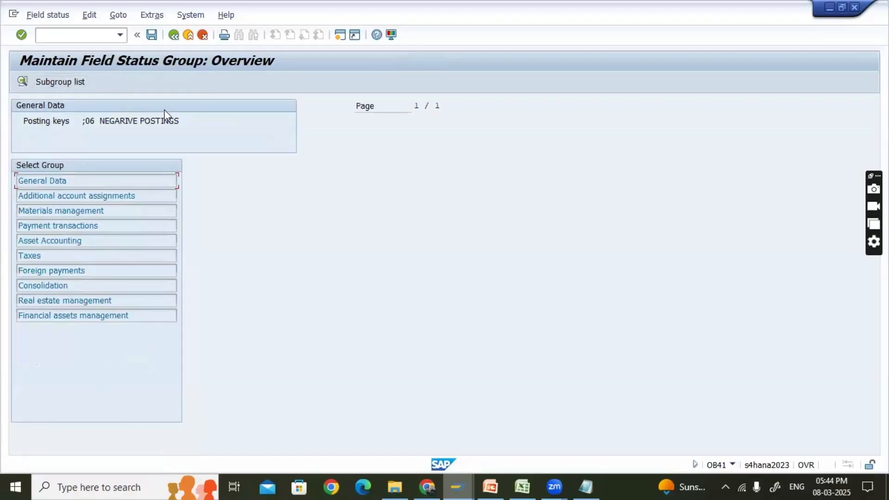
{"action": "key", "text": "ctrl+s"}
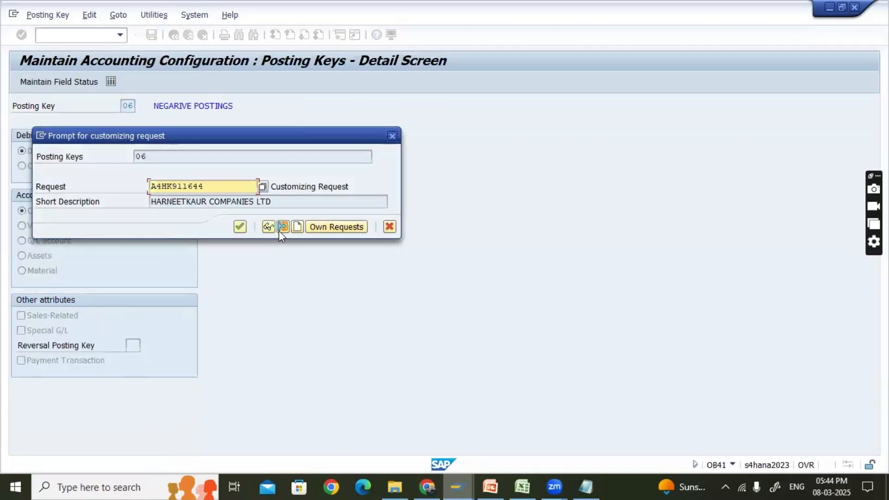
{"action": "left_click", "coordinate": [240, 226]}
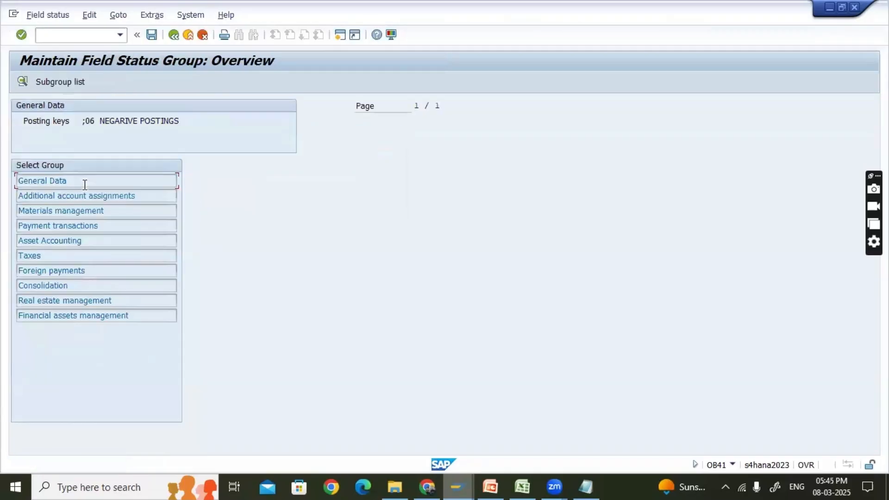
- Examine posting key 06's field status settings in the General Data and Additional account assignments groups
{"action": "double_click", "coordinate": [73, 181]}
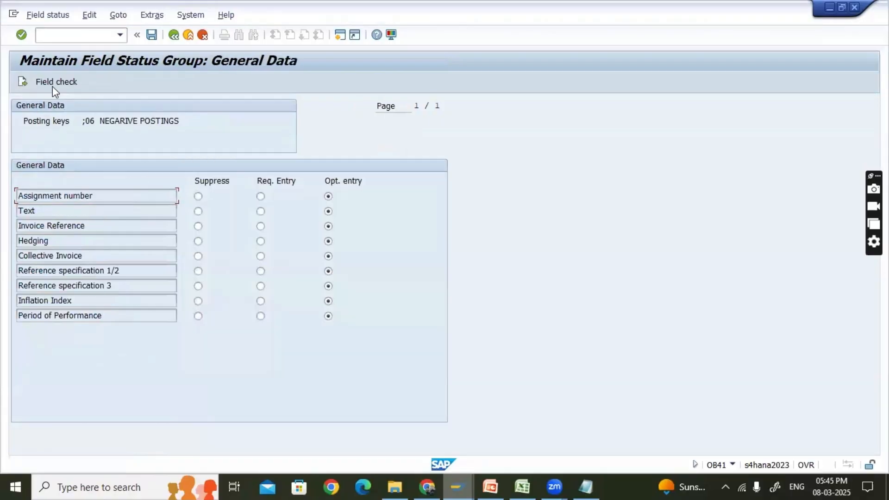
{"action": "left_click", "coordinate": [22, 82]}
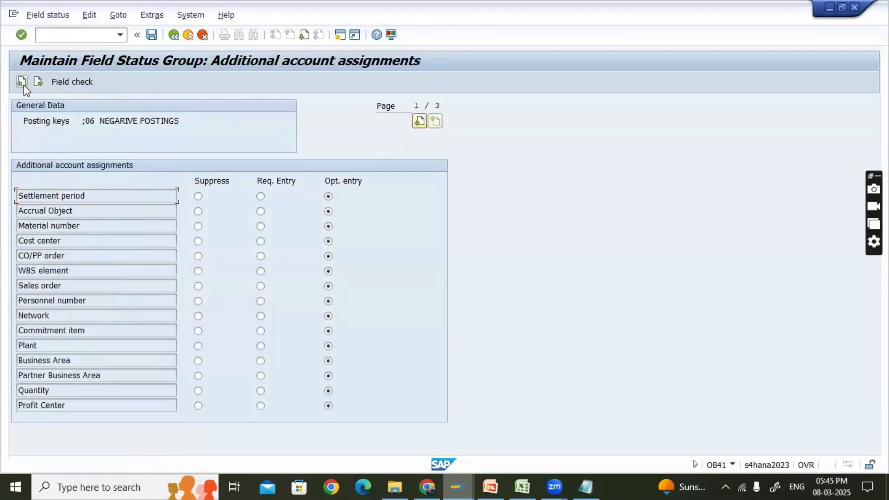
{"action": "left_click", "coordinate": [22, 82]}
{"action": "left_click", "coordinate": [22, 82]}
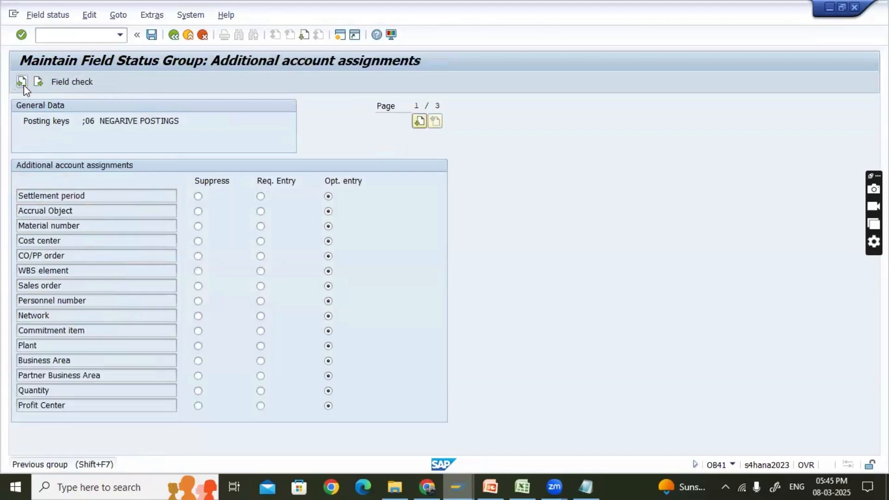
{"action": "left_click", "coordinate": [23, 85]}
{"action": "left_click", "coordinate": [23, 85]}
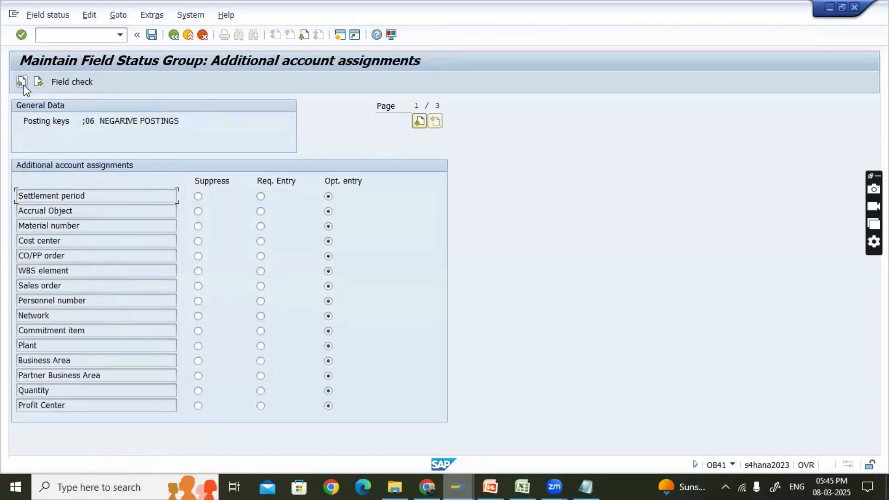
{"action": "left_click", "coordinate": [23, 85]}
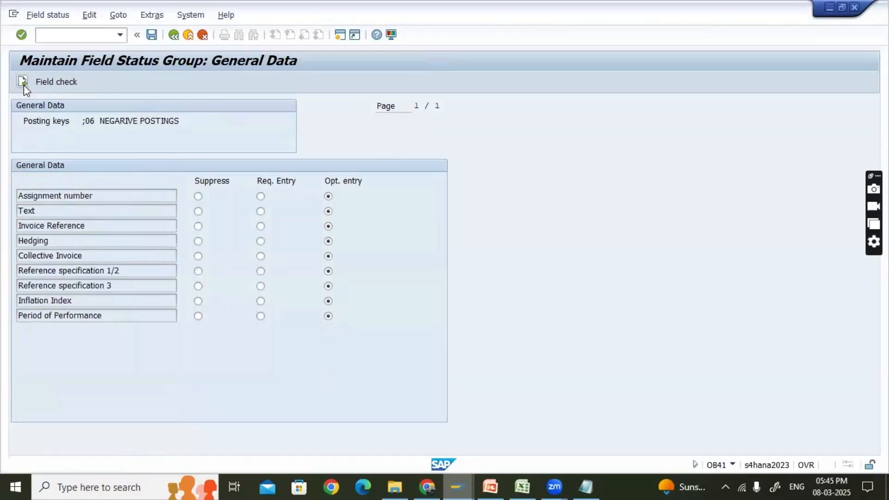
{"action": "left_click", "coordinate": [23, 84]}
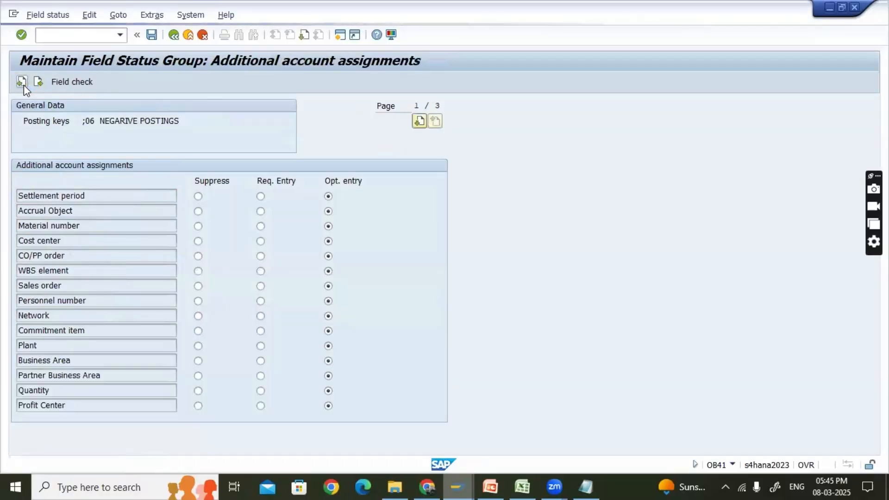
{"action": "left_click", "coordinate": [23, 85]}
{"action": "left_click", "coordinate": [24, 84]}
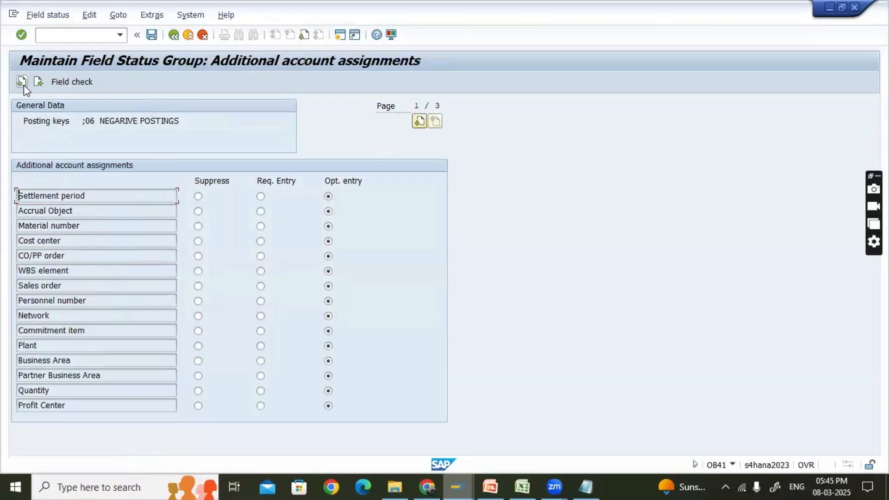
{"action": "left_click", "coordinate": [23, 85]}
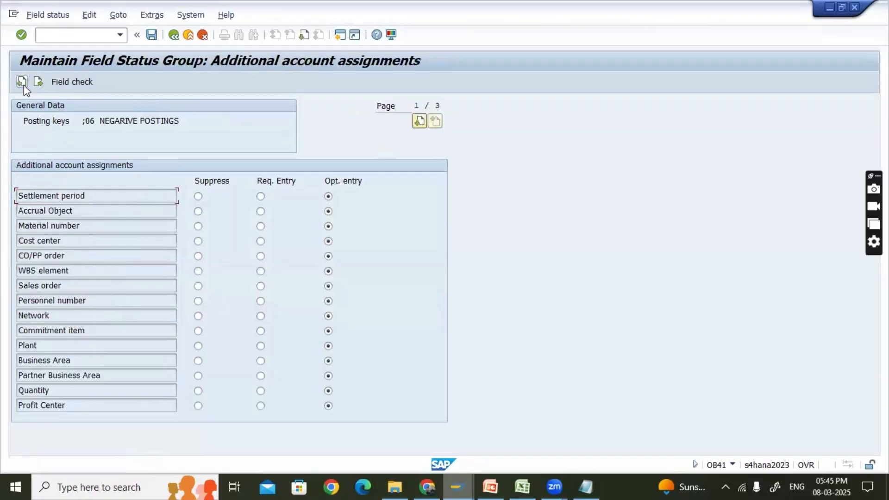
- Save posting key 06's field status and exit the posting key configuration to the SAP Easy Access screen
{"action": "left_click", "coordinate": [151, 35]}
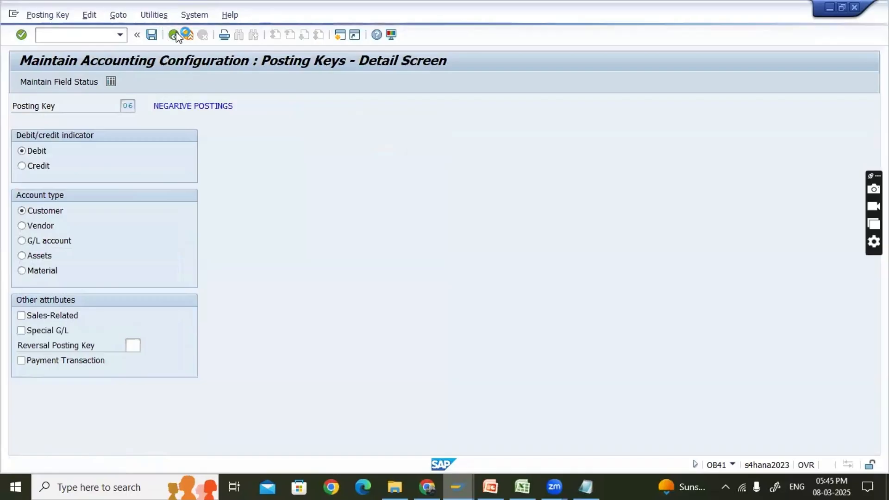
{"action": "left_click", "coordinate": [174, 36]}
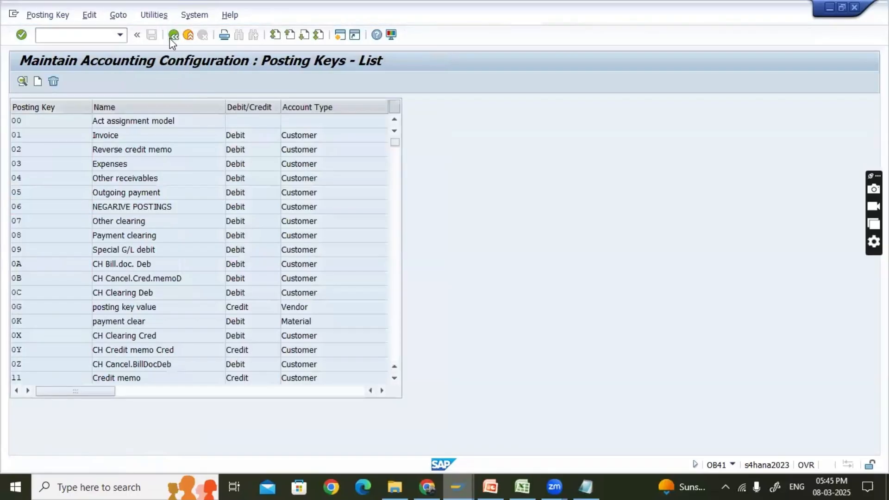
{"action": "left_click", "coordinate": [173, 35]}
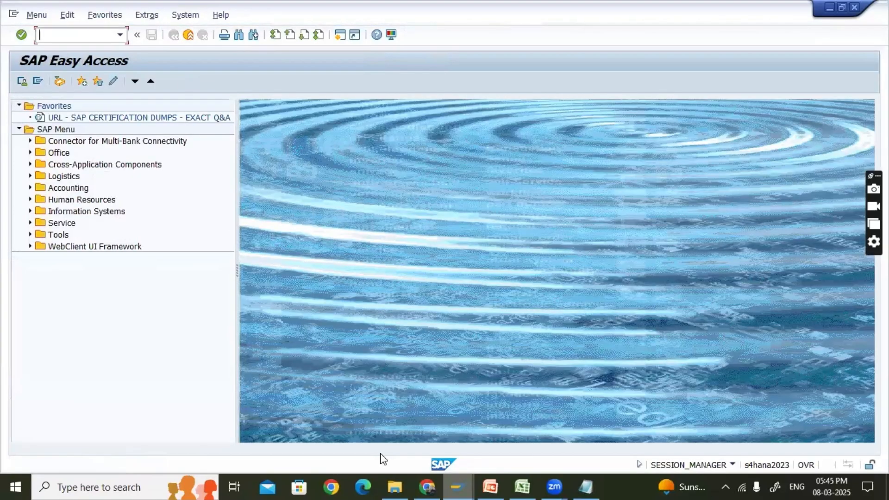